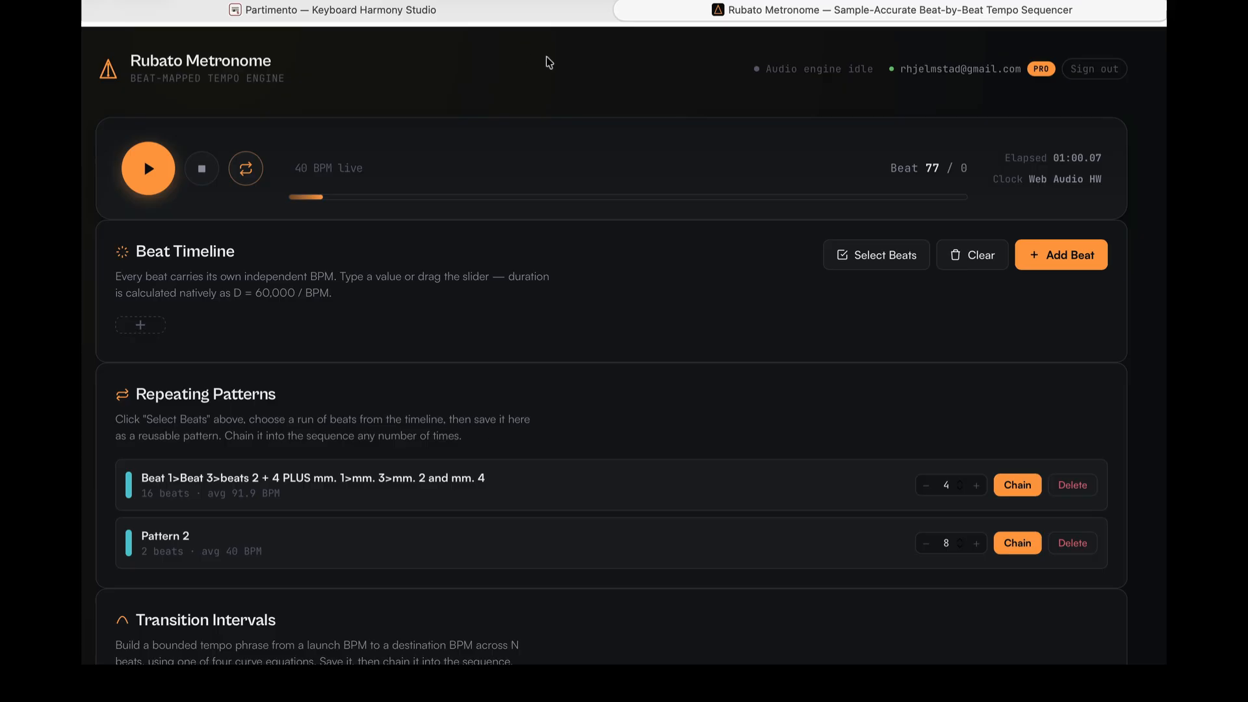
{"action": "scroll", "coordinate": [350, 240], "scroll_direction": "down", "scroll_amount": 1}
{"action": "scroll", "coordinate": [350, 241], "scroll_direction": "up", "scroll_amount": 1}
- Add a beat to the timeline and set its tempo to 98 BPM
{"action": "left_click", "coordinate": [1050, 258]}
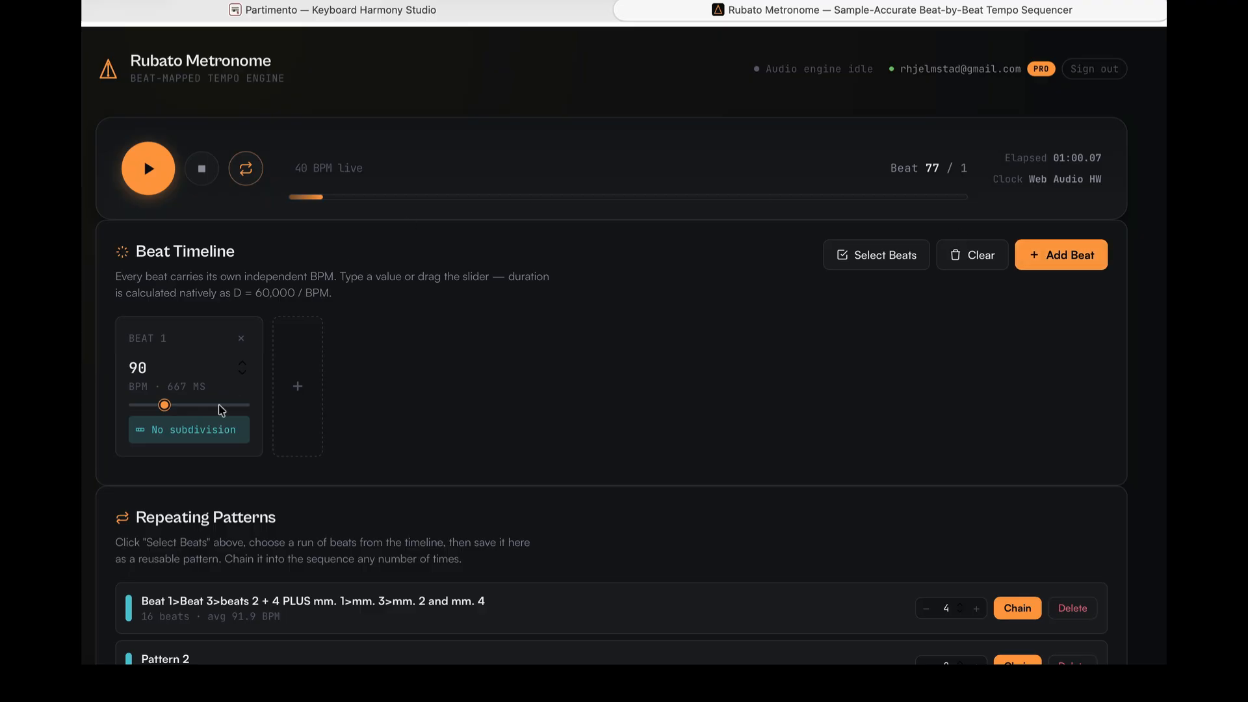
{"action": "left_click", "coordinate": [148, 367]}
{"action": "key", "text": "BackSpace"}
{"action": "key", "text": "BackSpace"}
{"action": "type", "text": "98"}
- Add a second beat and set its tempo to 104 BPM
{"action": "left_click", "coordinate": [1048, 255]}
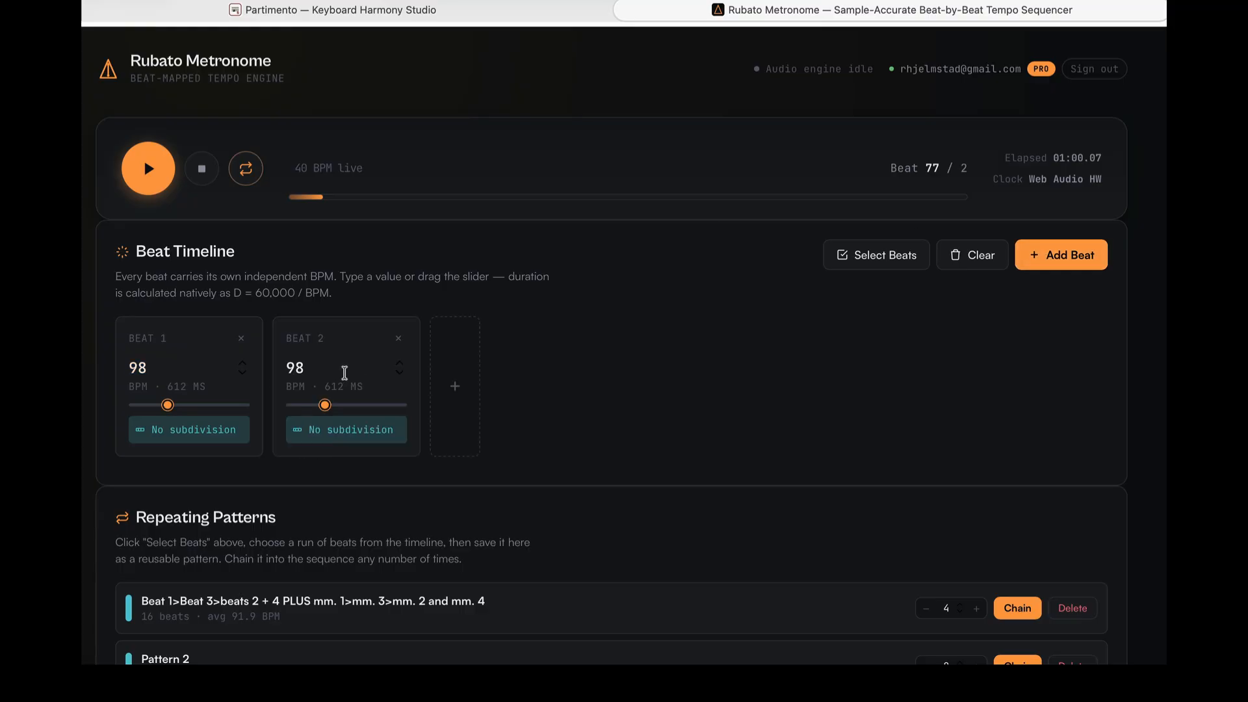
{"action": "left_click", "coordinate": [311, 372]}
{"action": "type", "text": ".1"}
{"action": "key", "text": "BackSpace"}
{"action": "type", "text": "4"}
{"action": "key", "text": "BackSpace"}
{"action": "key", "text": "BackSpace"}
{"action": "key", "text": "BackSpace"}
{"action": "key", "text": "BackSpace"}
{"action": "type", "text": "104"}
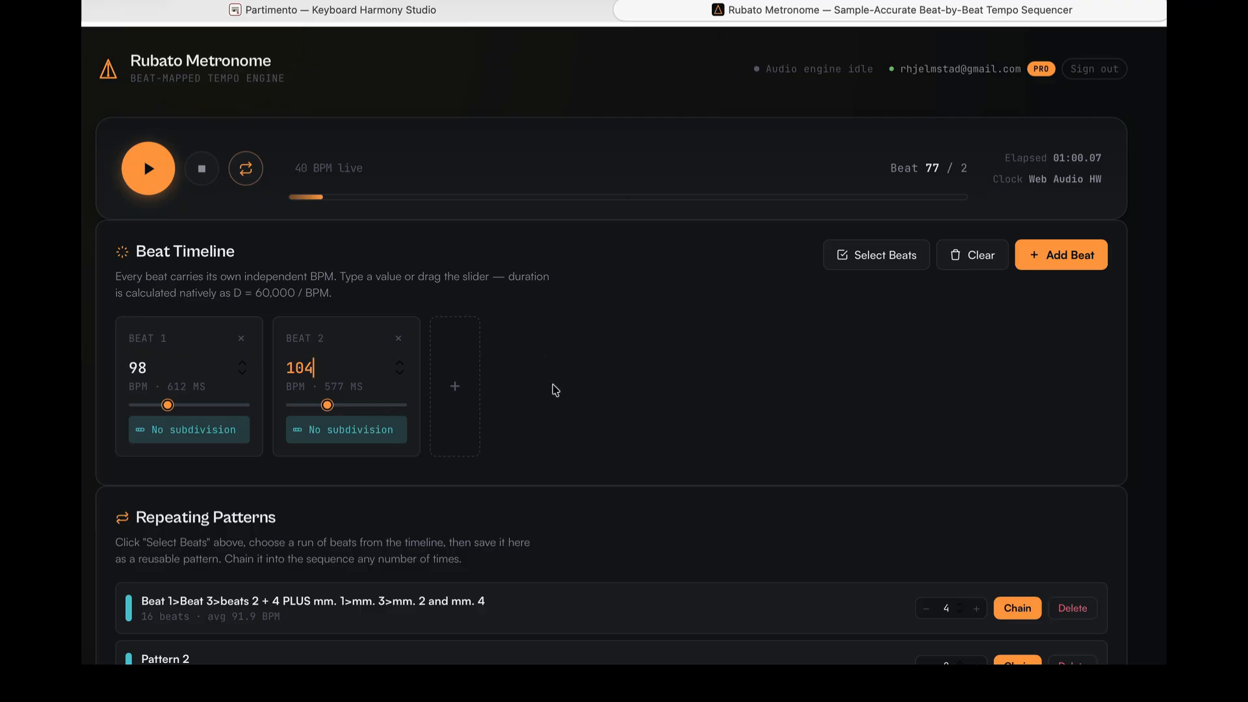
- Add a third beat and set its tempo to 92 BPM
{"action": "left_click", "coordinate": [454, 391]}
{"action": "double_click", "coordinate": [488, 356]}
{"action": "type", "text": "2"}
{"action": "key", "text": "BackSpace"}
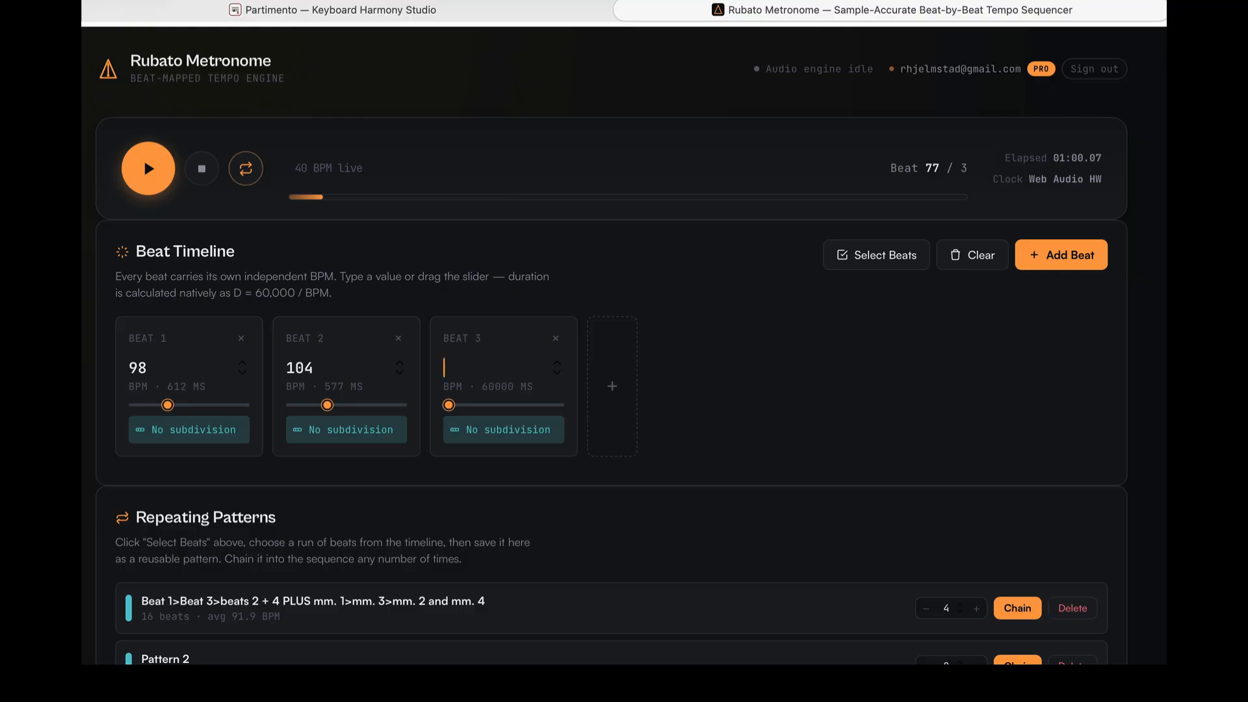
{"action": "type", "text": "92"}
- Add a fourth beat and set its tempo to 112 BPM
{"action": "left_click", "coordinate": [1053, 260]}
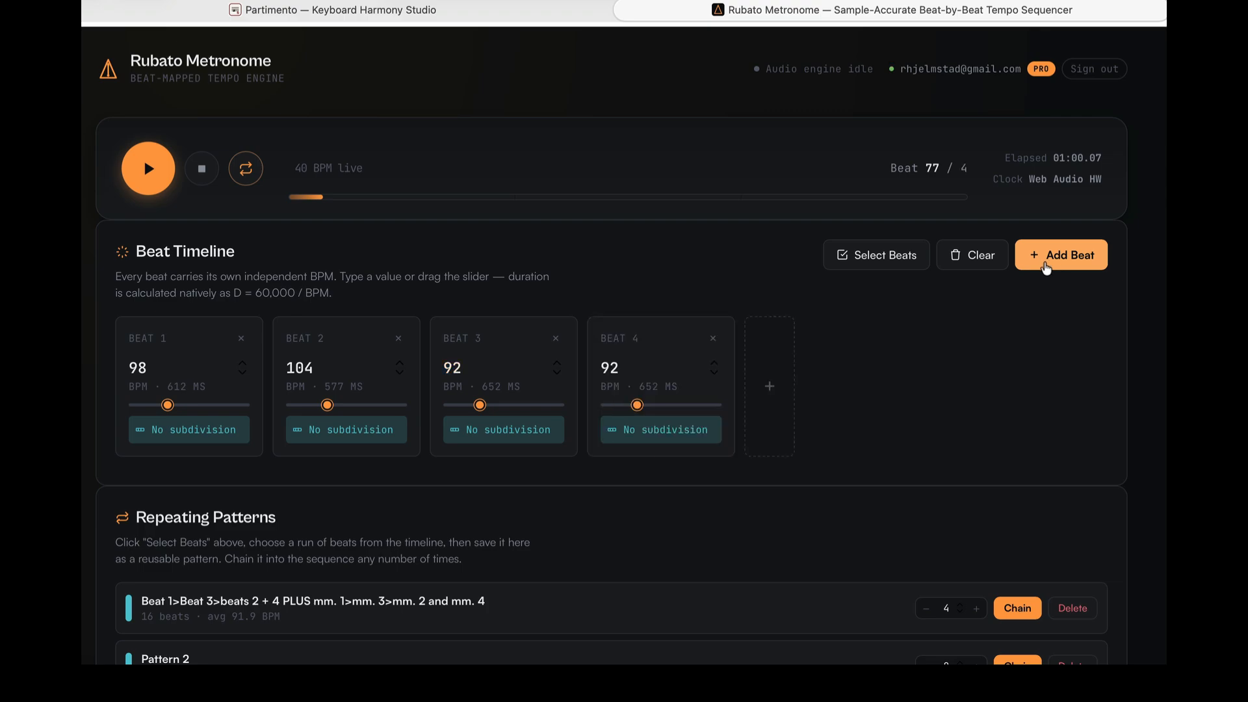
{"action": "left_click", "coordinate": [630, 366]}
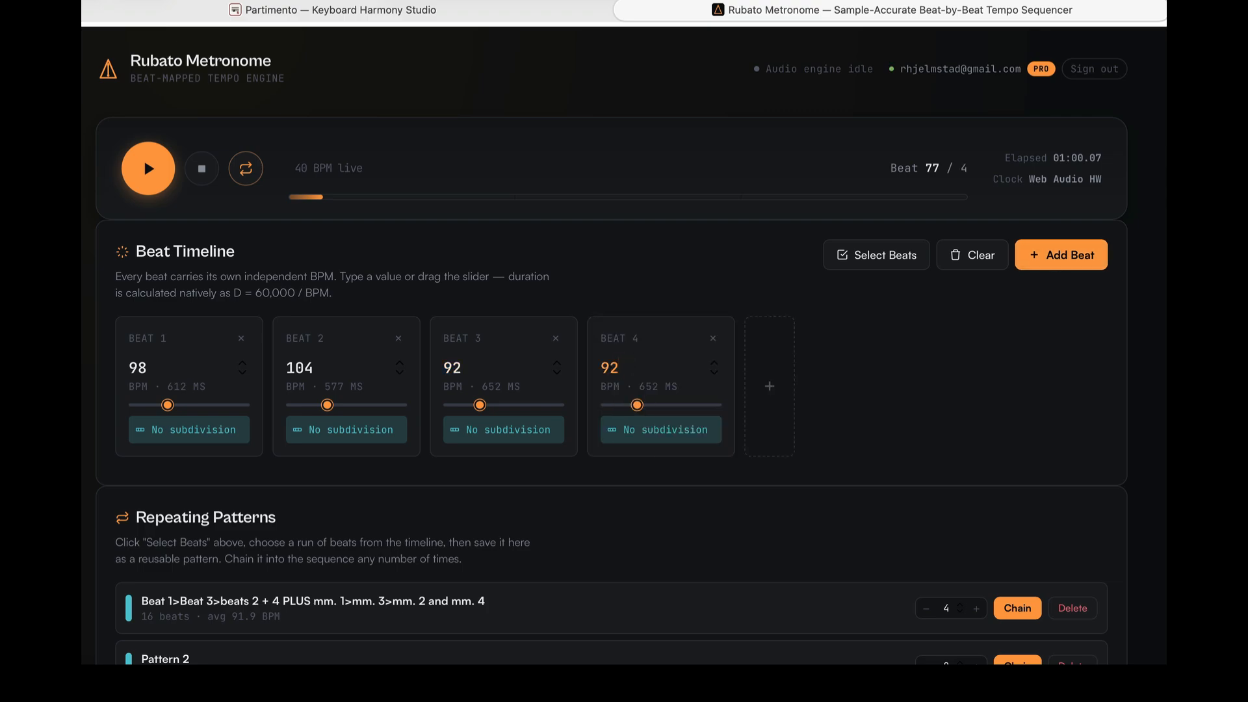
{"action": "key", "text": "BackSpace"}
{"action": "key", "text": "BackSpace"}
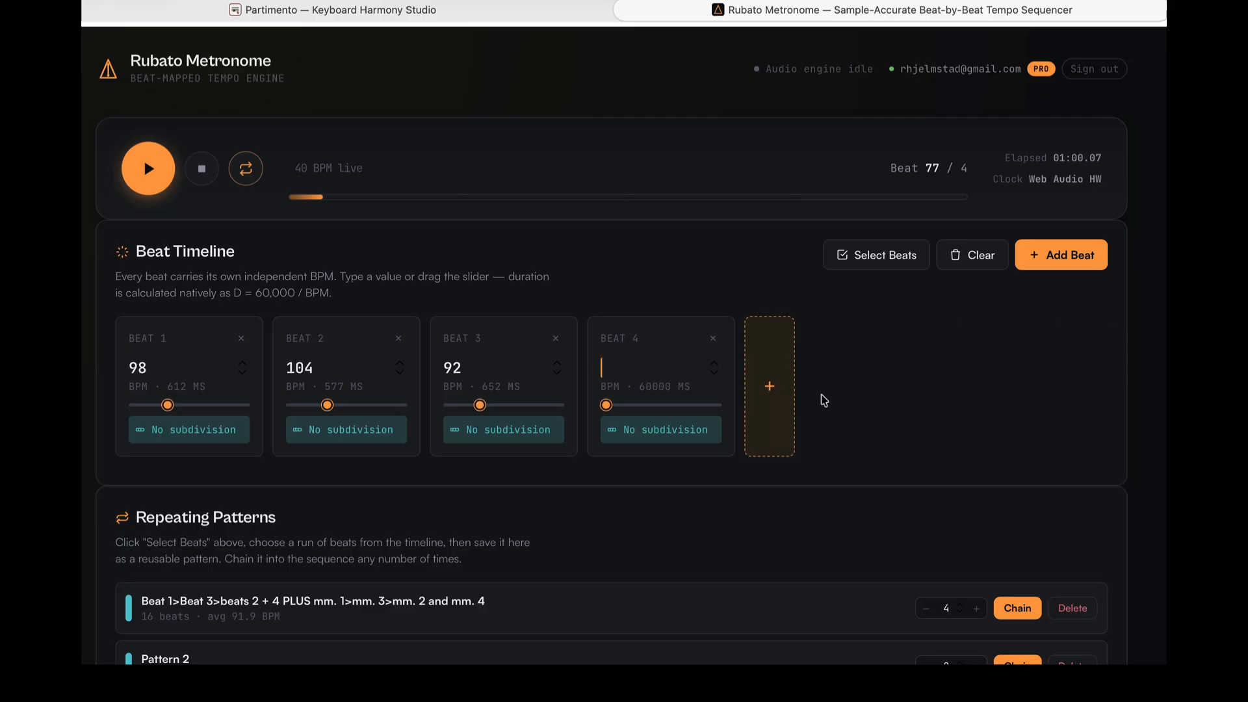
{"action": "type", "text": "1"}
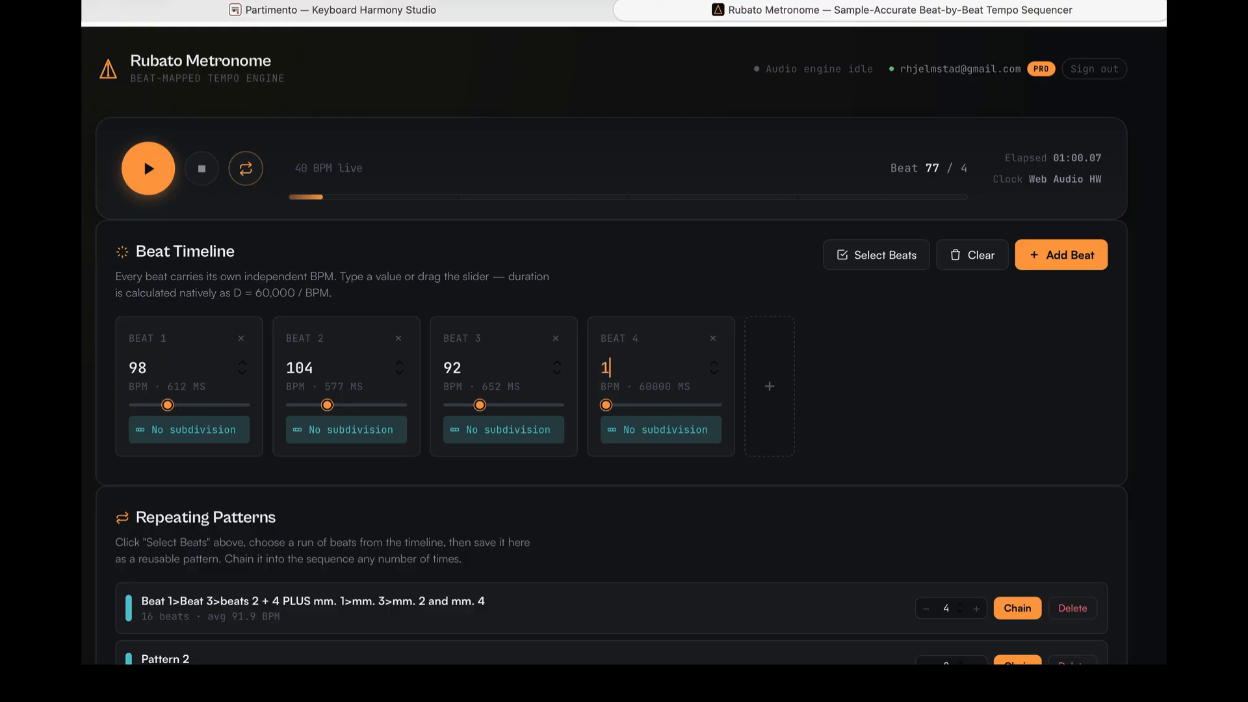
{"action": "type", "text": "12"}
{"action": "left_click", "coordinate": [832, 320]}
- Play back the four-beat sequence, pause it, and stop playback
{"action": "left_click", "coordinate": [246, 174]}
{"action": "left_click", "coordinate": [246, 175]}
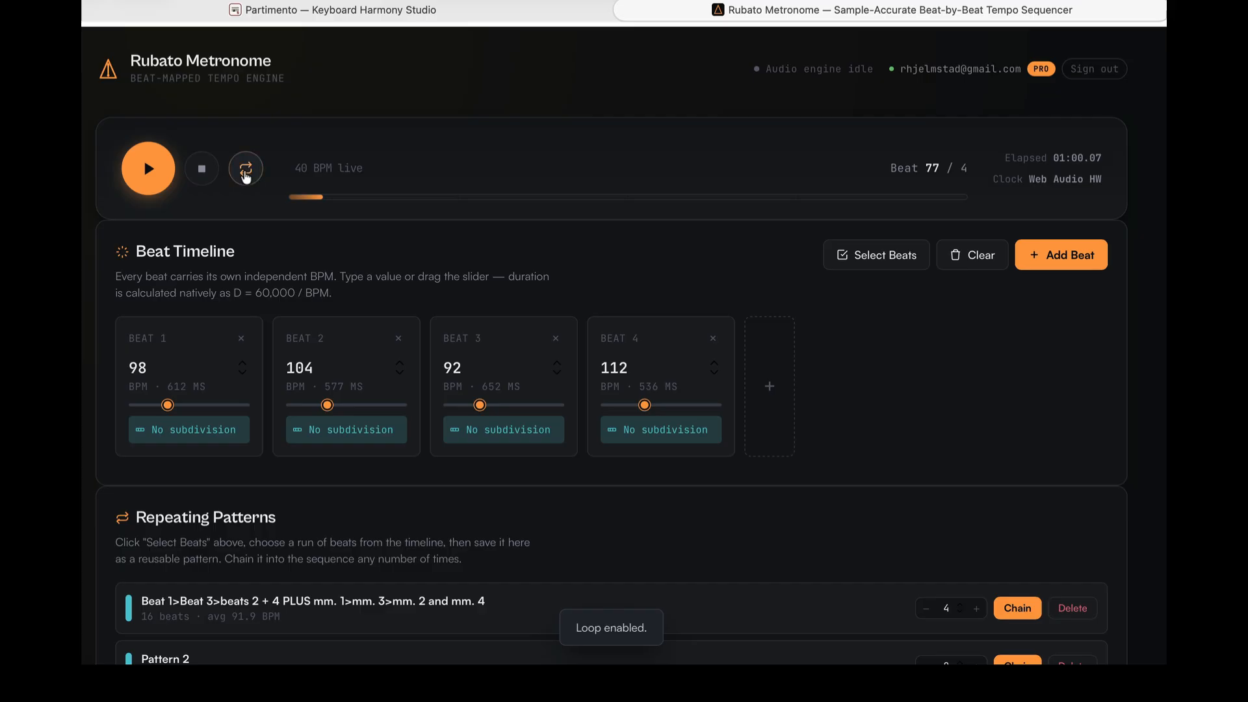
{"action": "left_click", "coordinate": [149, 171]}
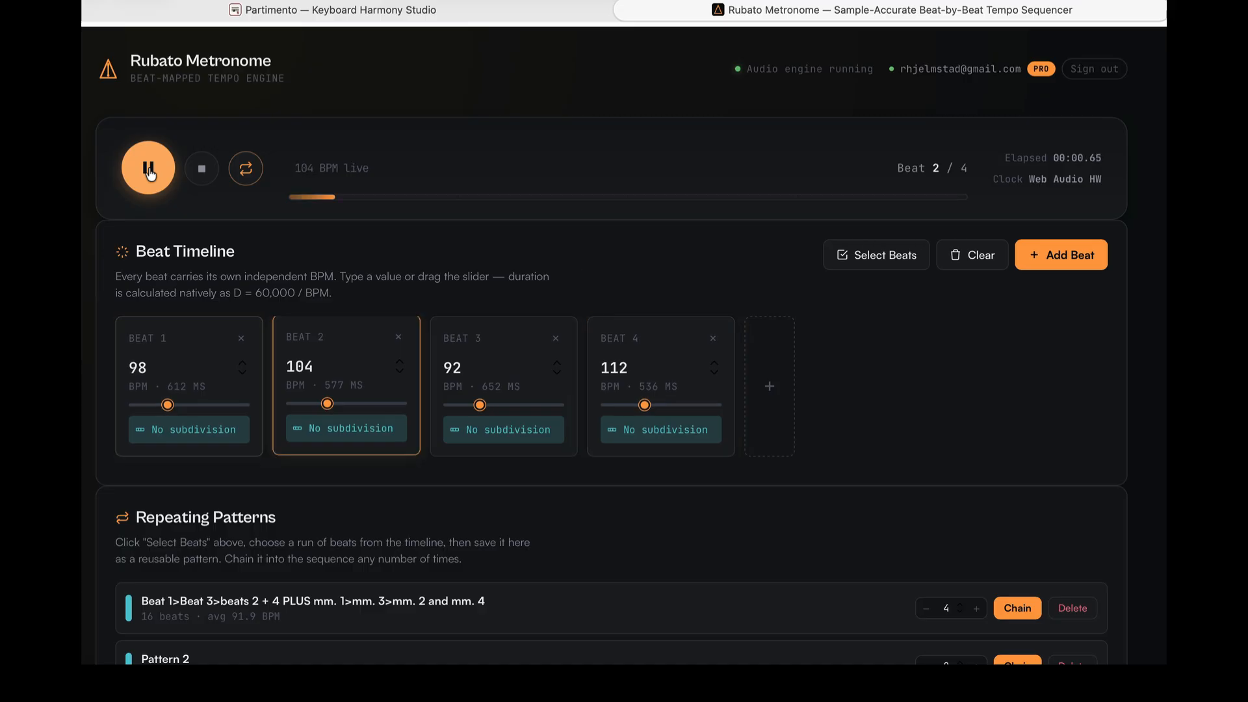
{"action": "left_click", "coordinate": [149, 171]}
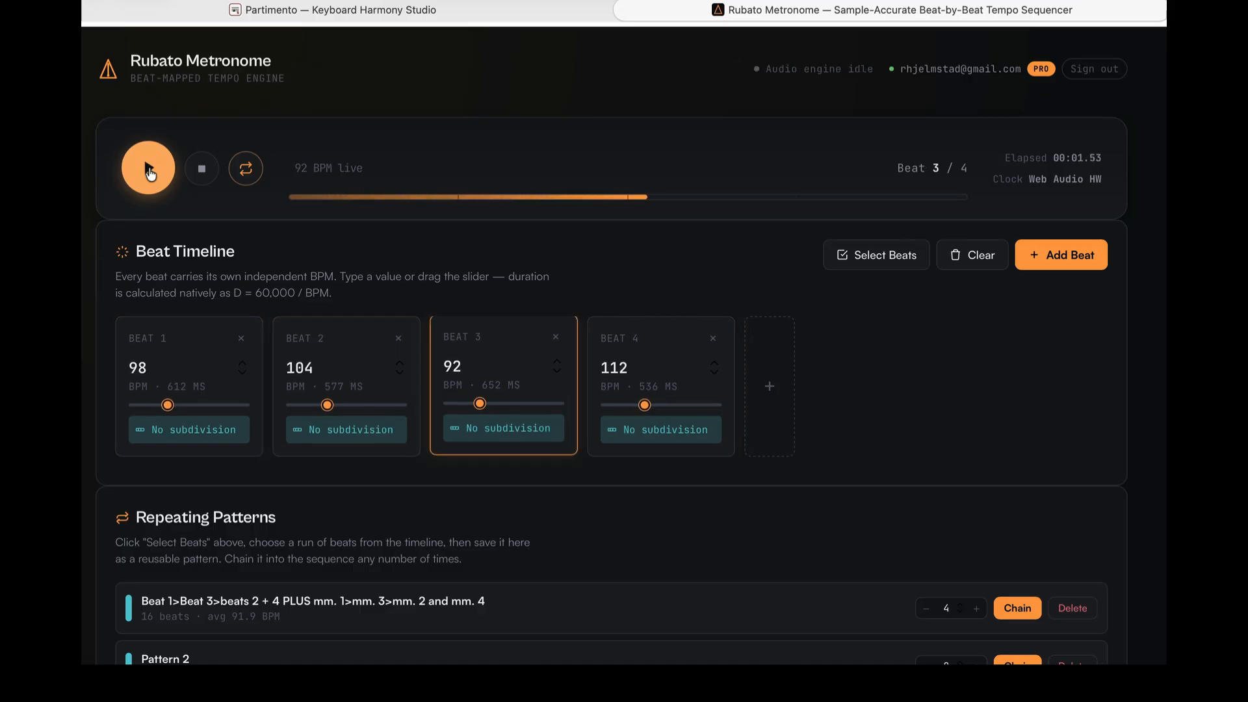
{"action": "left_click", "coordinate": [200, 172]}
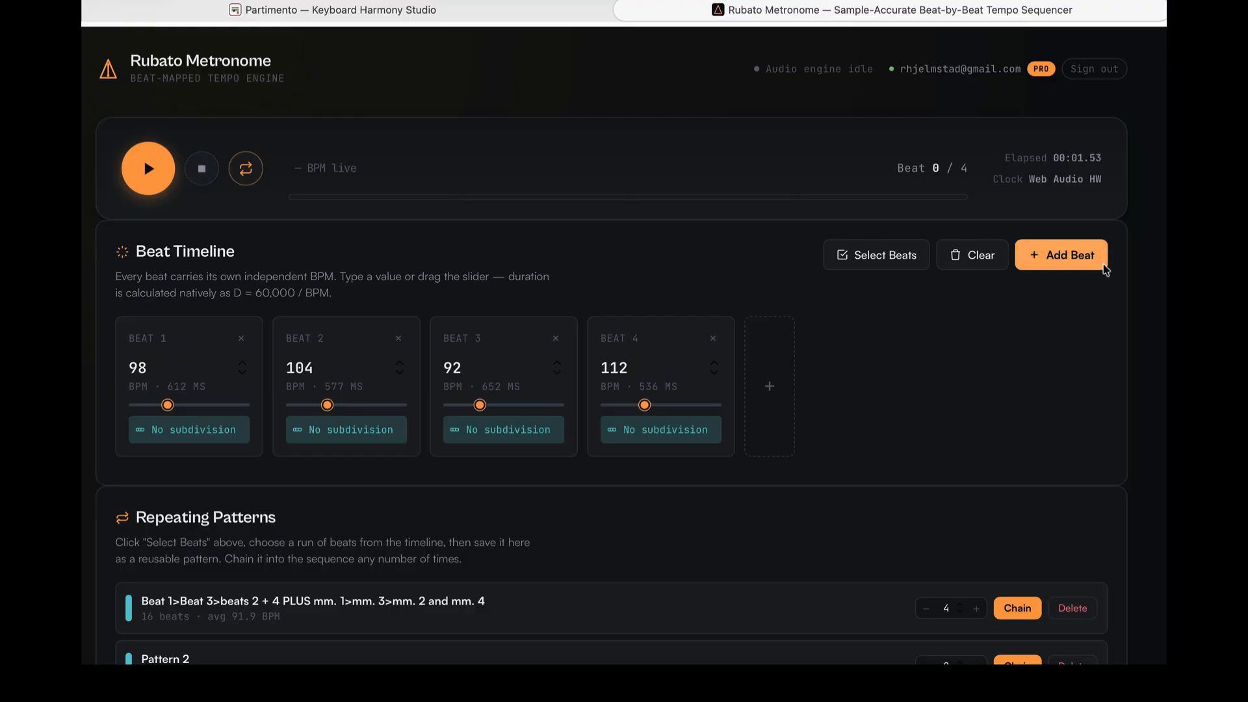
- Clear the beat timeline, then add a new first beat set to 100 BPM
{"action": "left_click", "coordinate": [953, 260]}
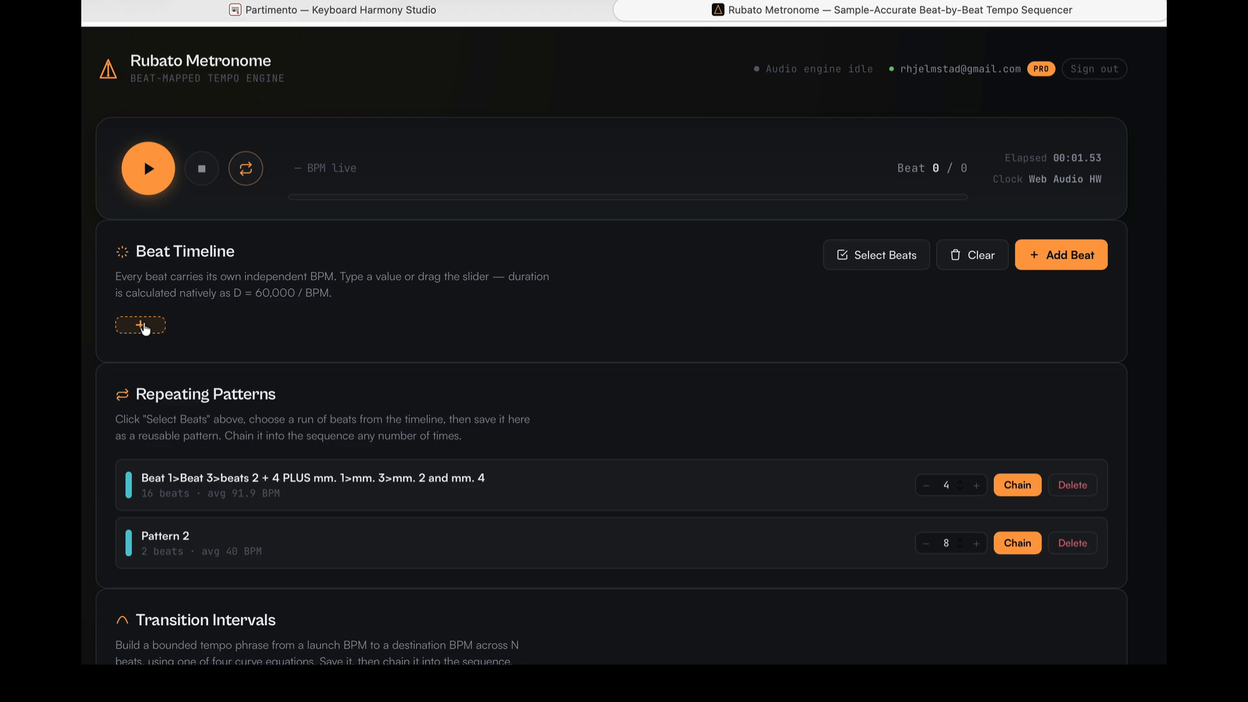
{"action": "left_click", "coordinate": [141, 325]}
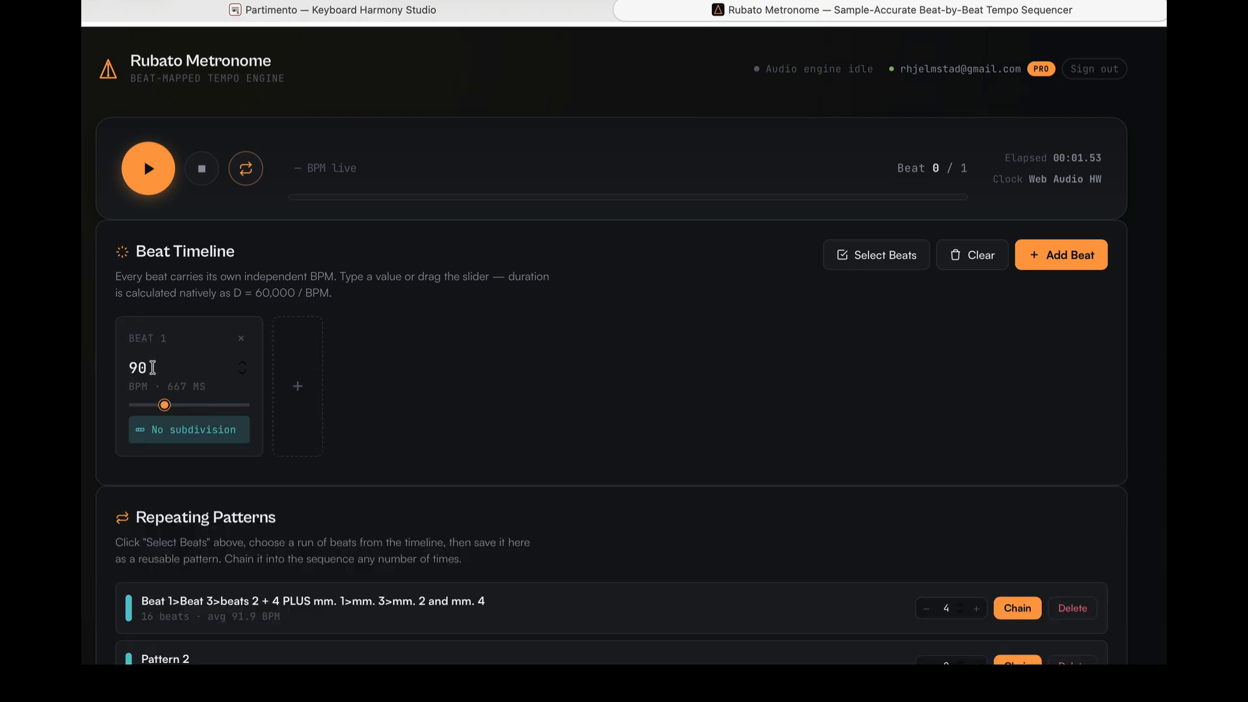
{"action": "left_click", "coordinate": [152, 368]}
{"action": "key", "text": "BackSpace"}
{"action": "key", "text": "BackSpace"}
{"action": "type", "text": "100"}
- Add a second beat and set its tempo to 94 BPM
{"action": "left_click", "coordinate": [316, 404]}
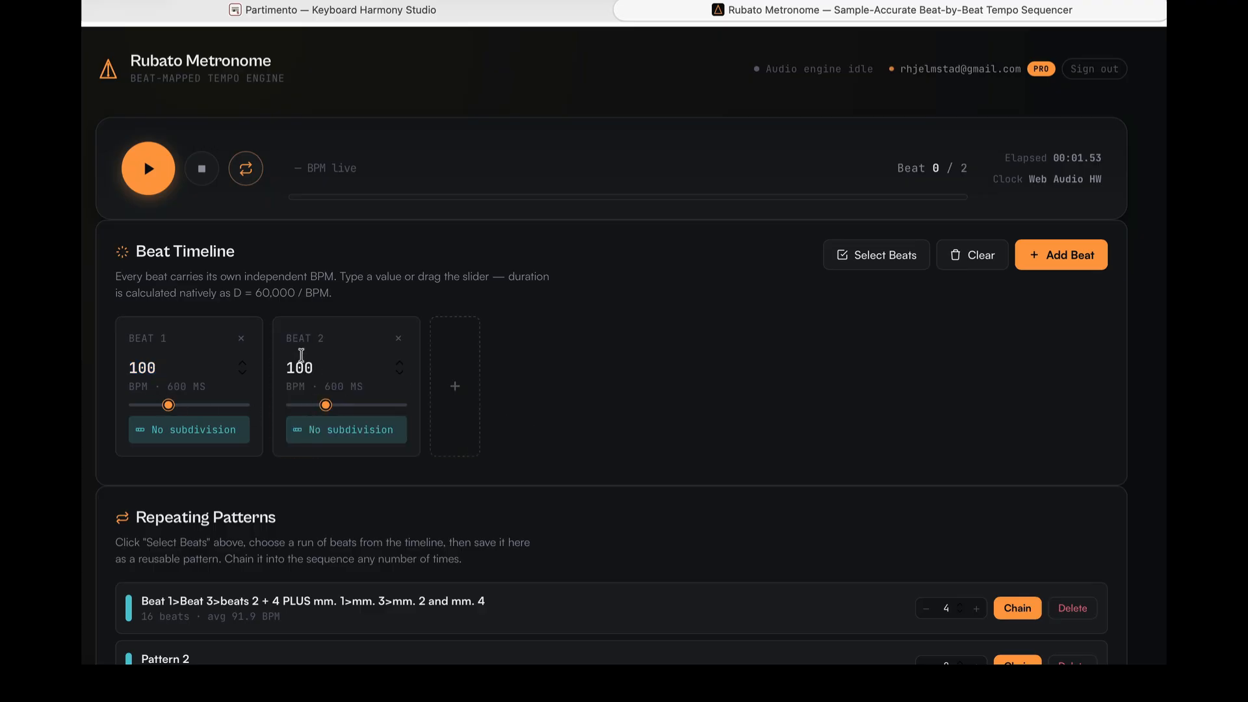
{"action": "left_click", "coordinate": [400, 373]}
{"action": "double_click", "coordinate": [349, 376]}
{"action": "type", "text": "94"}
- Add a third beat and set its tempo to 90 BPM
{"action": "left_click", "coordinate": [459, 424]}
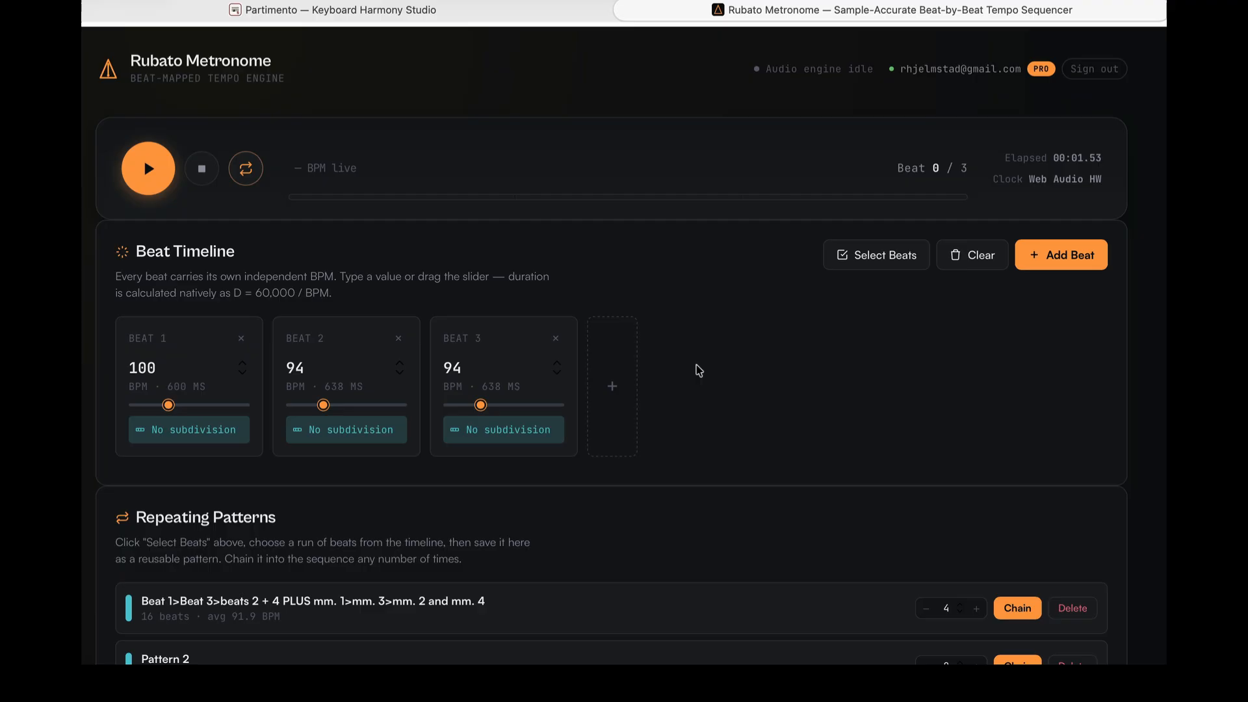
{"action": "left_click", "coordinate": [513, 371]}
{"action": "key", "text": "BackSpace"}
{"action": "key", "text": "BackSpace"}
{"action": "type", "text": "90"}
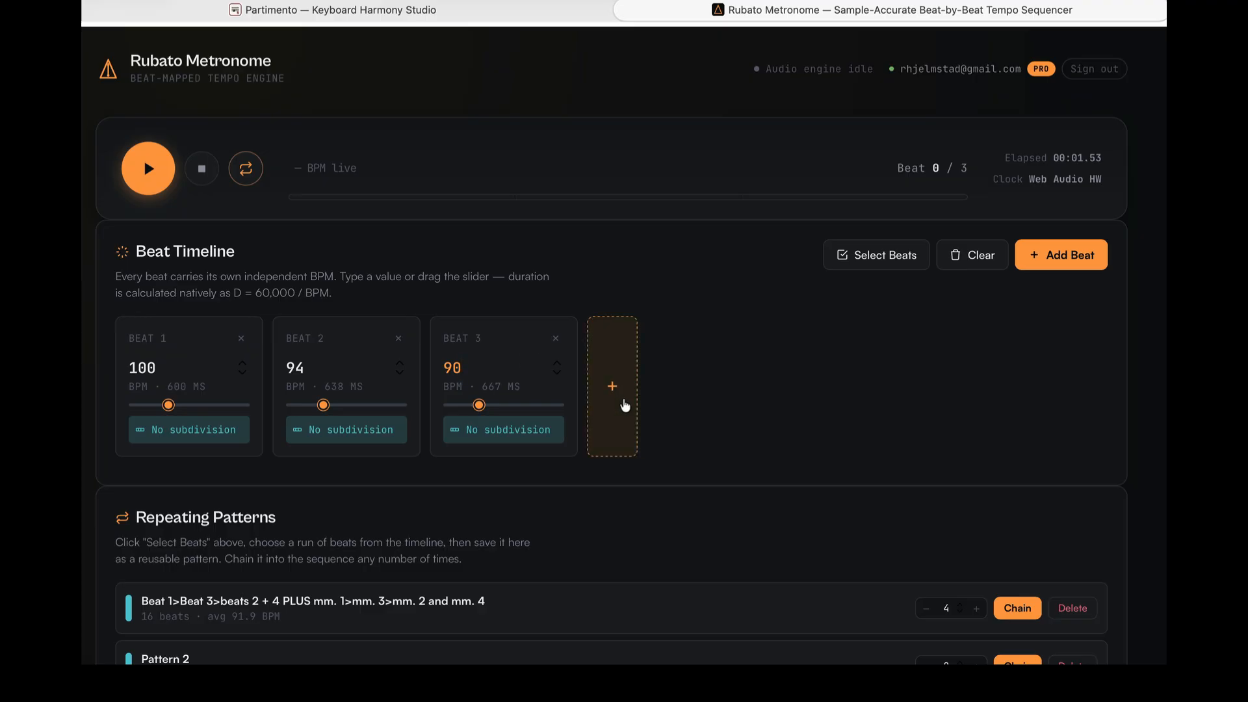
- Add a fourth beat and set its tempo to 86 BPM
{"action": "left_click", "coordinate": [625, 406]}
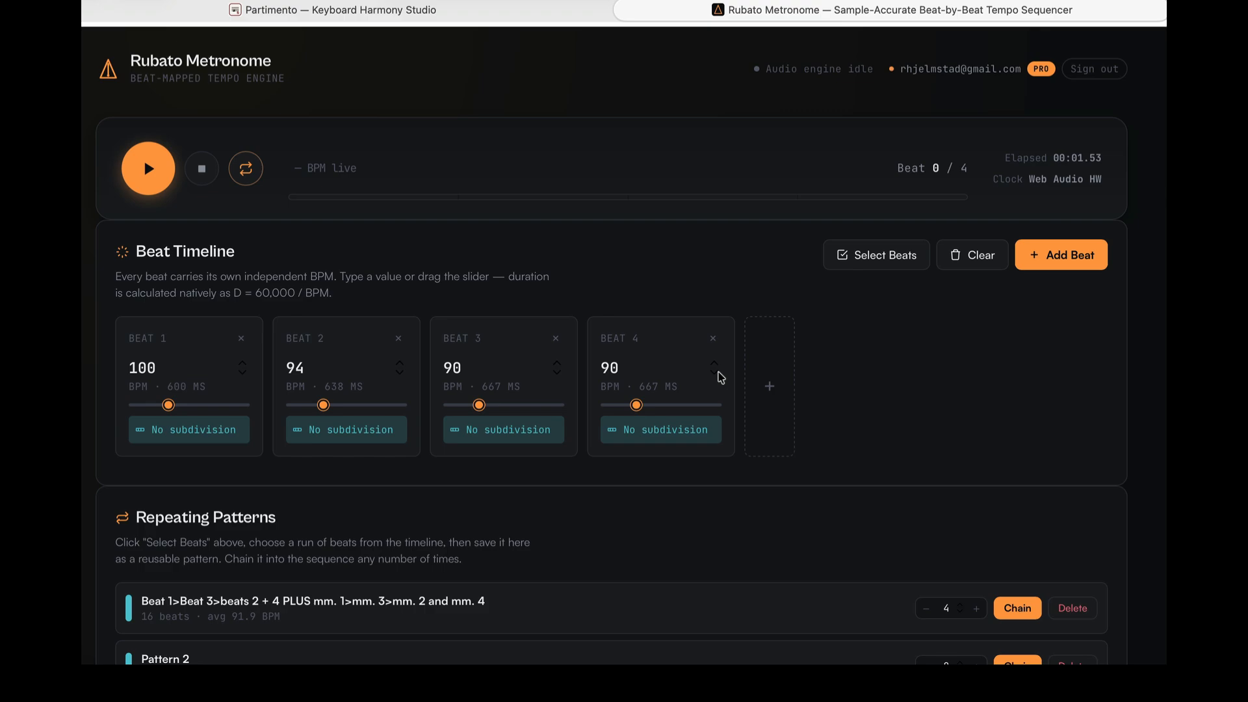
{"action": "left_click", "coordinate": [663, 377]}
{"action": "key", "text": "BackSpace"}
{"action": "key", "text": "BackSpace"}
{"action": "type", "text": "86"}
- Add a fifth beat and set its tempo to 92 BPM
{"action": "left_click", "coordinate": [769, 399]}
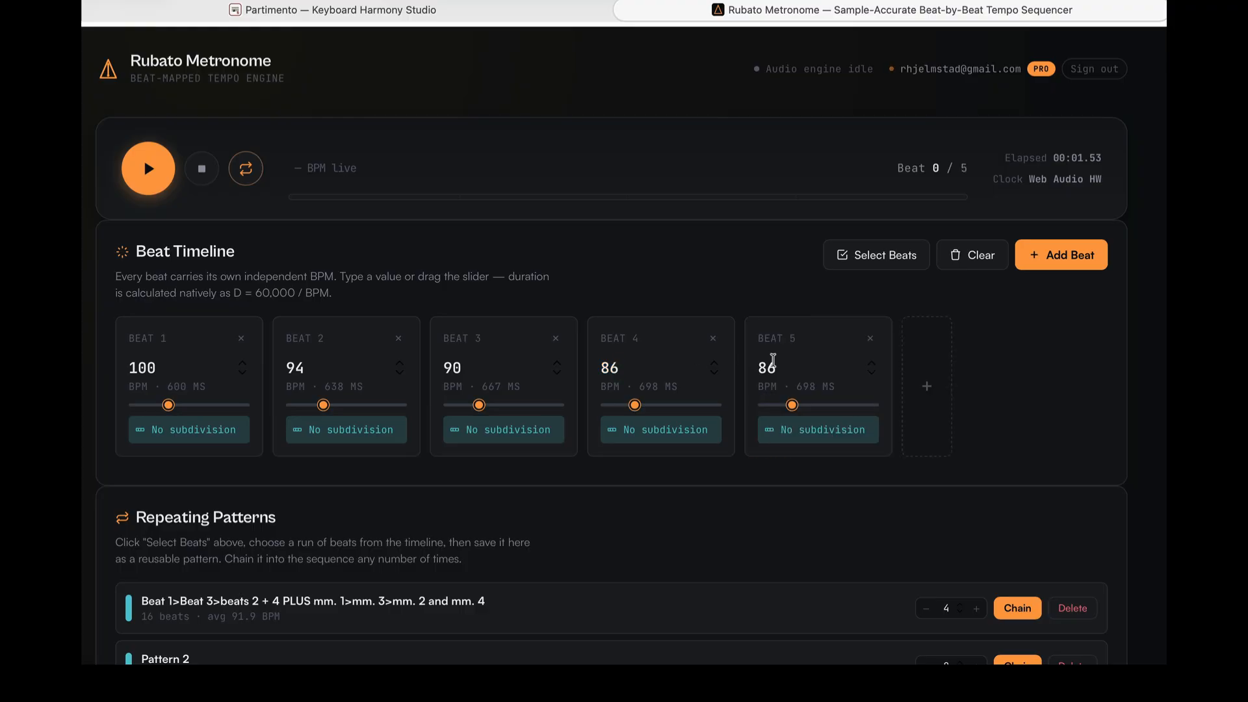
{"action": "key", "text": "BackSpace"}
{"action": "key", "text": "BackSpace"}
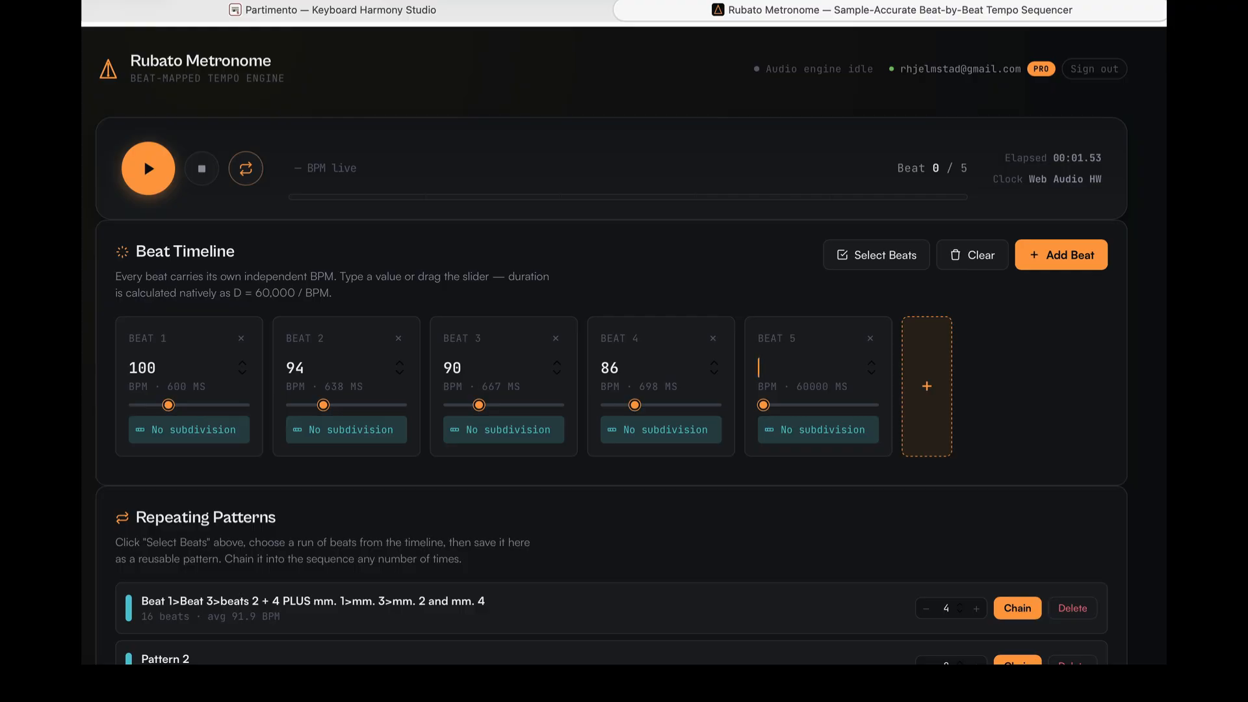
{"action": "type", "text": "92"}
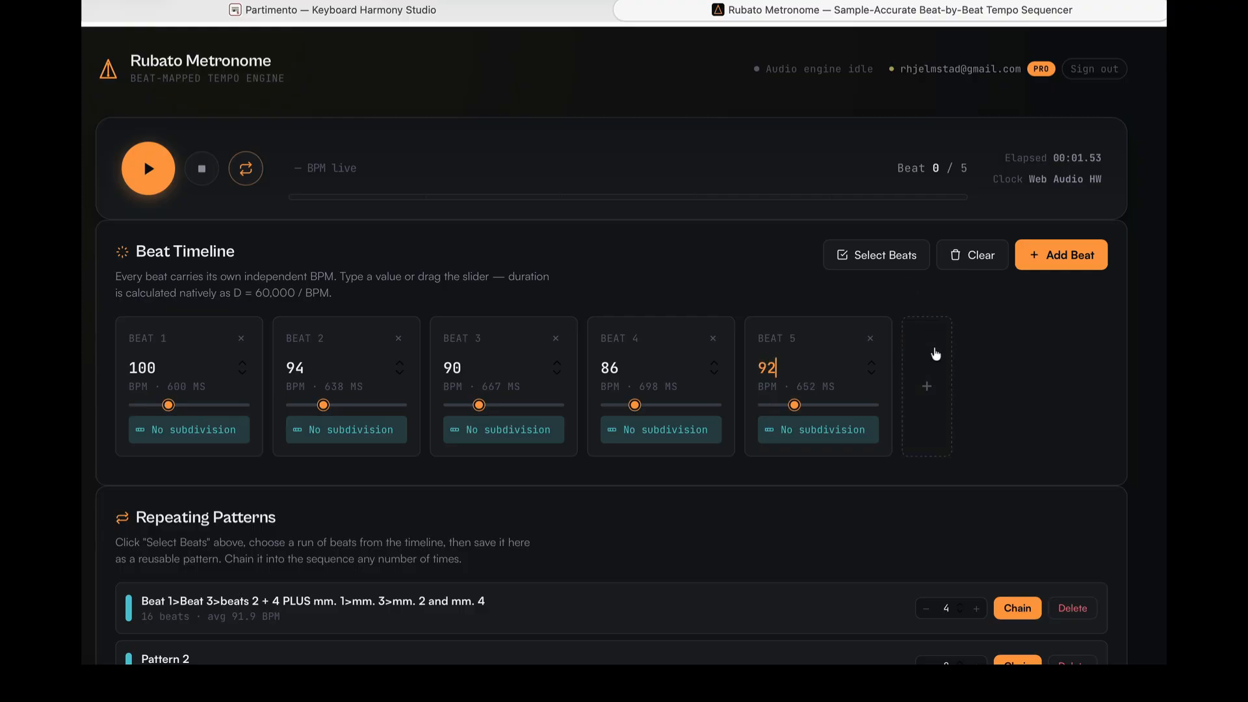
- Add a sixth beat and set its tempo to 98 BPM
{"action": "left_click", "coordinate": [934, 405]}
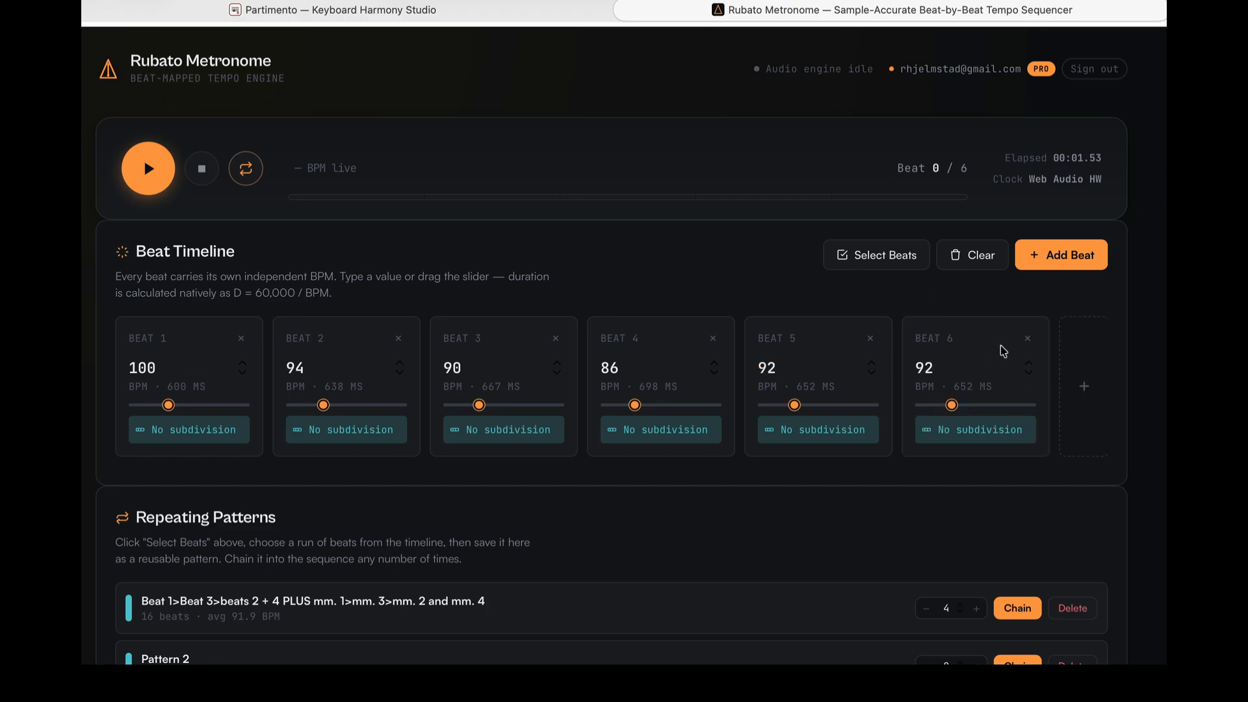
{"action": "left_click", "coordinate": [949, 365]}
{"action": "key", "text": "BackSpace"}
{"action": "key", "text": "BackSpace"}
{"action": "type", "text": "6"}
{"action": "key", "text": "BackSpace"}
{"action": "type", "text": "98"}
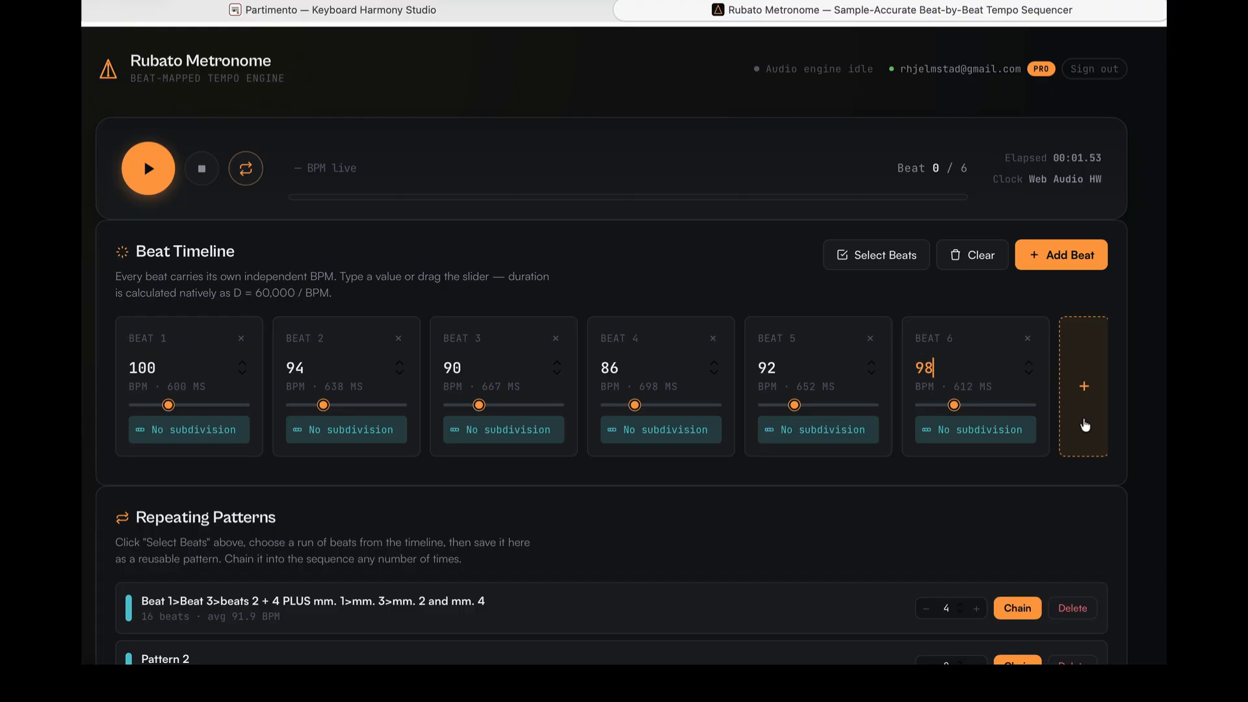
- Add a seventh beat and set its tempo to 104 BPM
{"action": "left_click", "coordinate": [1084, 425]}
{"action": "left_click", "coordinate": [1053, 368]}
{"action": "key", "text": "BackSpace"}
{"action": "key", "text": "BackSpace"}
{"action": "type", "text": "104"}
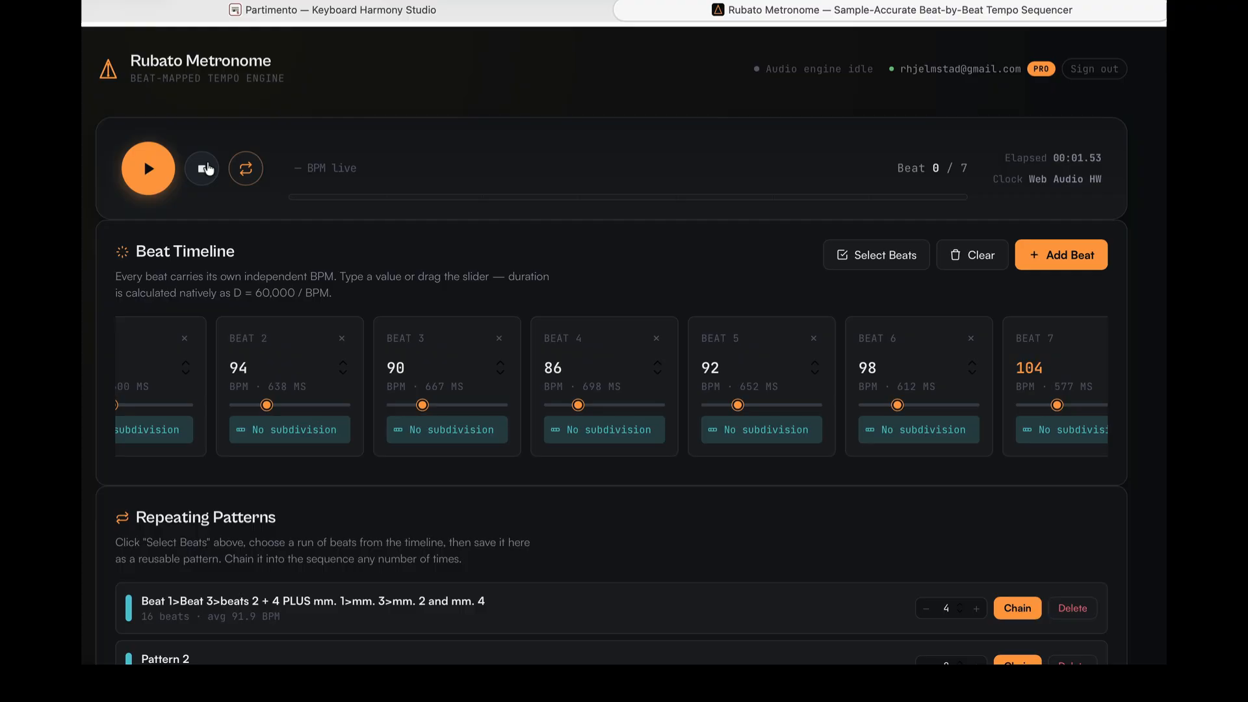
- Enable looping and start playback of the seven-beat sequence
{"action": "left_click", "coordinate": [248, 169]}
{"action": "left_click", "coordinate": [248, 169]}
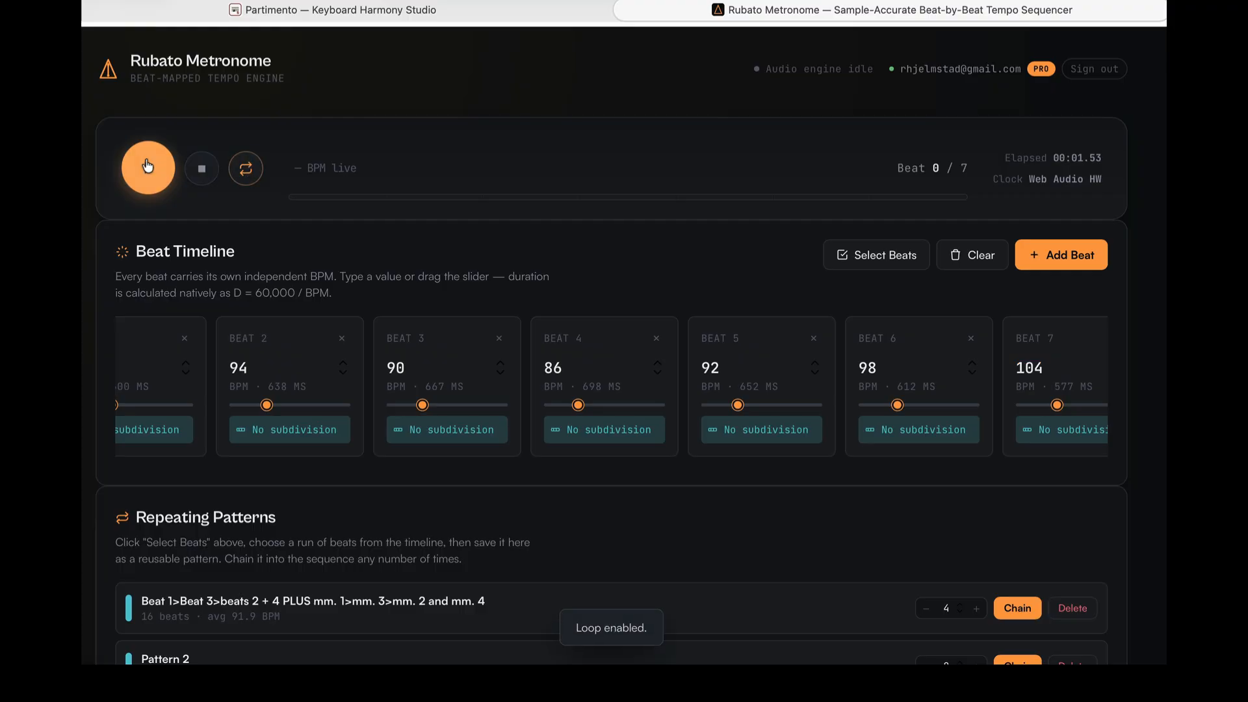
{"action": "scroll", "coordinate": [237, 276], "scroll_direction": "left", "scroll_amount": 5}
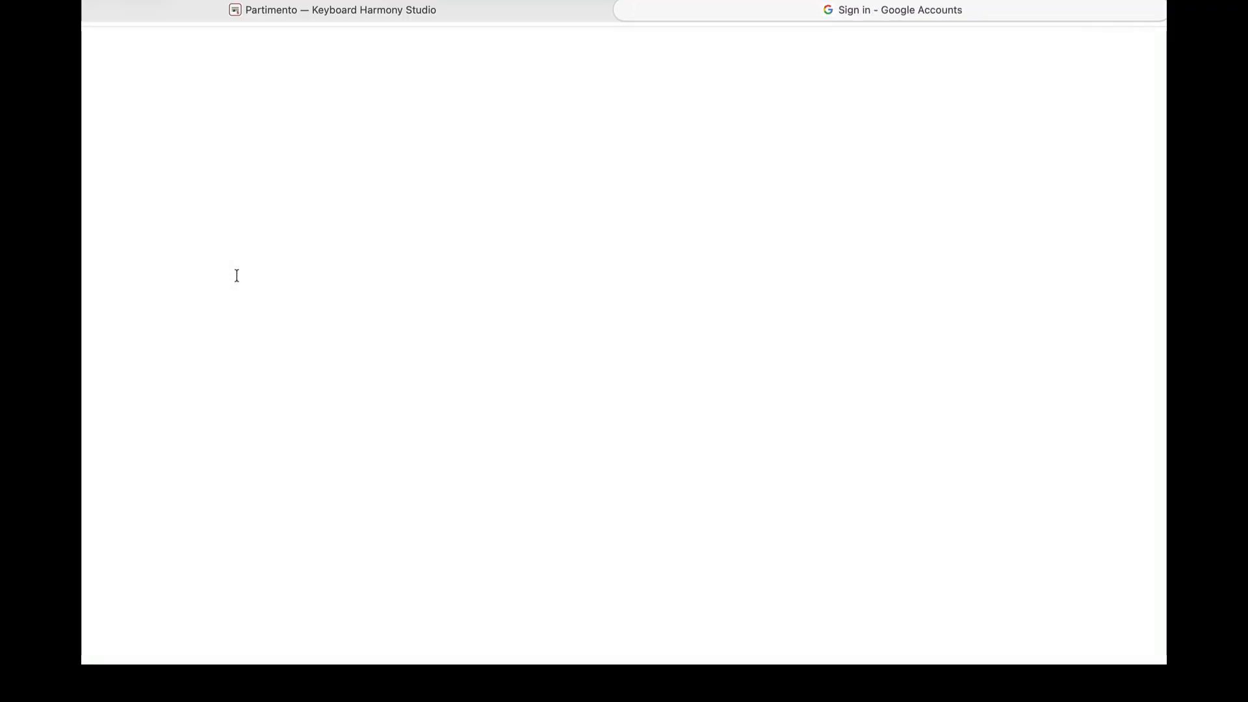
{"action": "scroll", "coordinate": [766, 318], "scroll_direction": "right", "scroll_amount": 10}
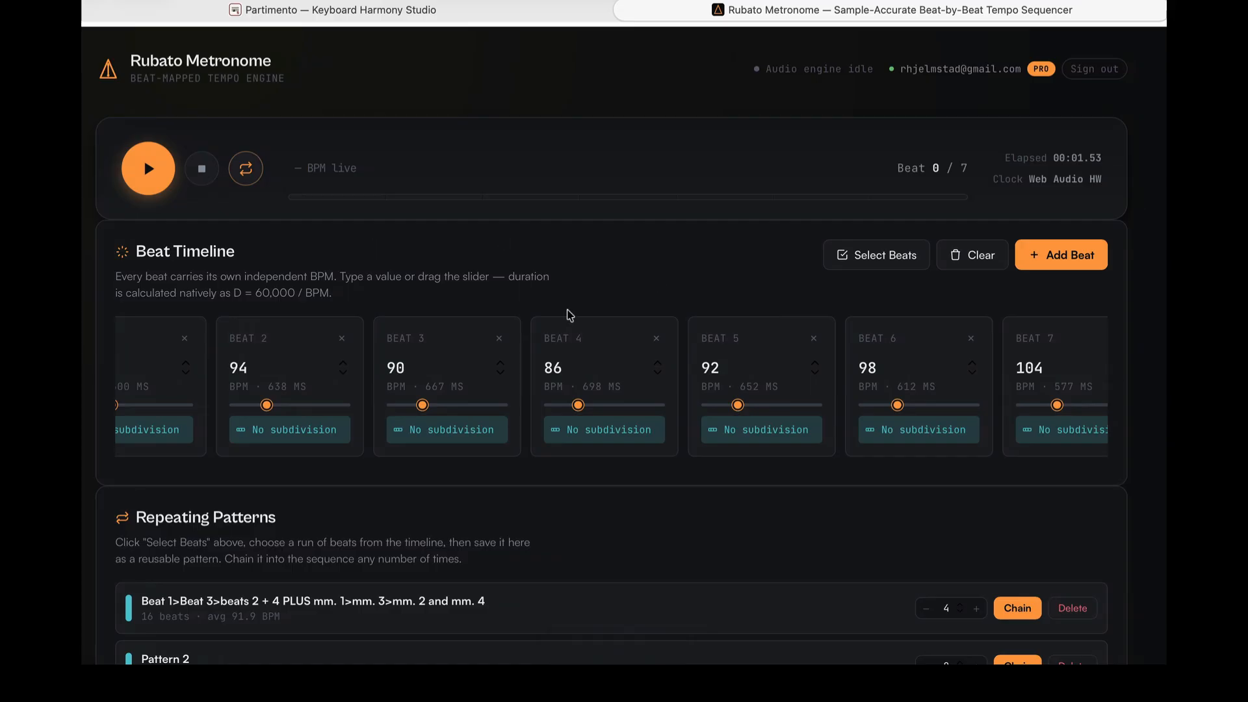
{"action": "scroll", "coordinate": [567, 344], "scroll_direction": "down", "scroll_amount": 1}
{"action": "scroll", "coordinate": [565, 361], "scroll_direction": "left", "scroll_amount": 2}
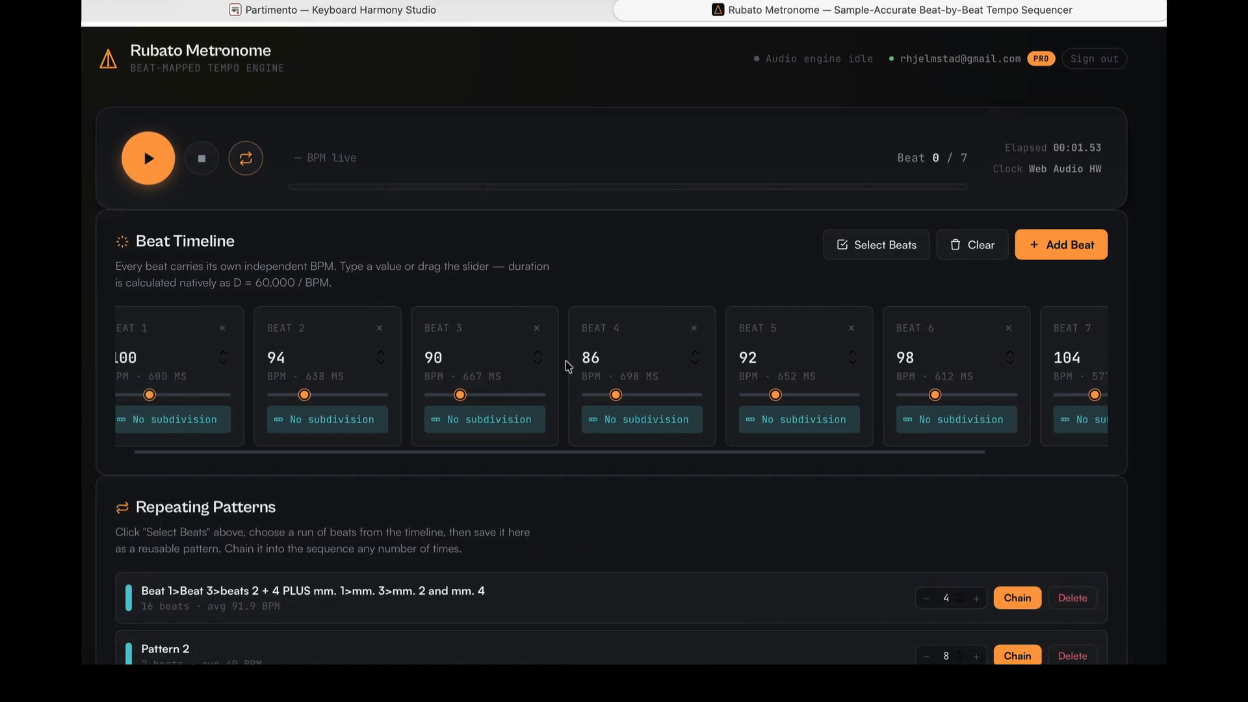
{"action": "left_click", "coordinate": [151, 158]}
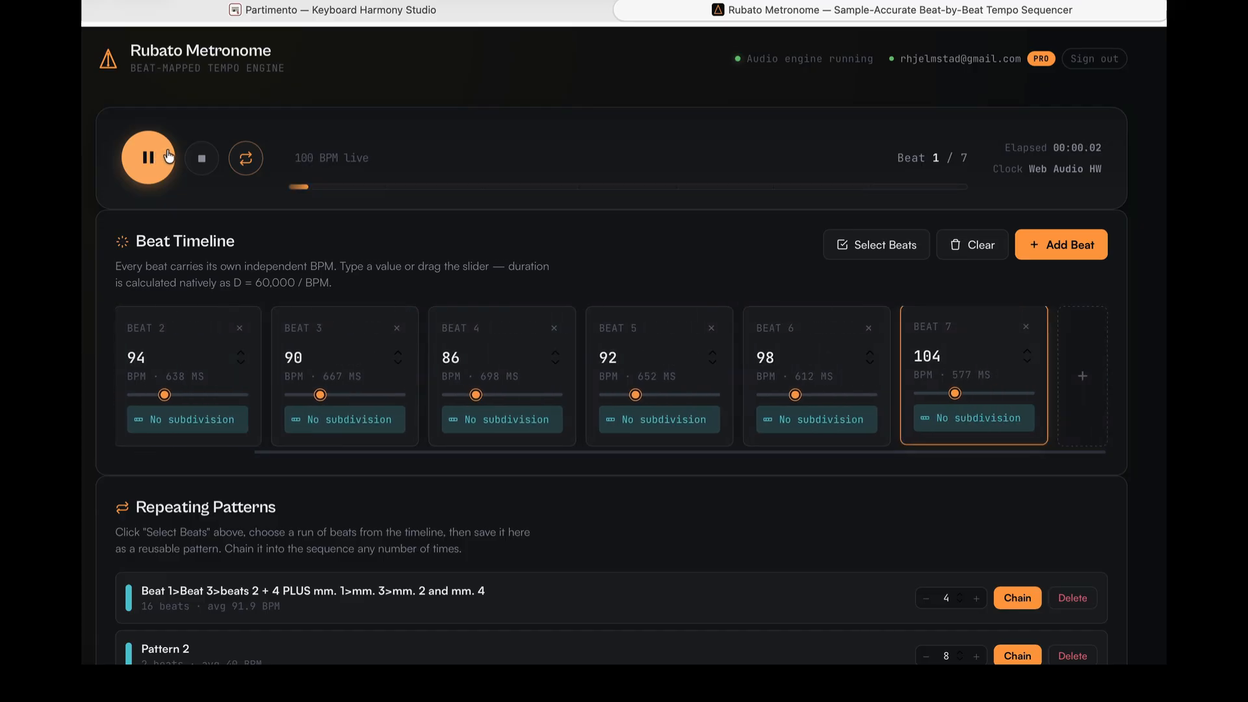
- Clear the timeline, stop playback, and add a single beat set to 20 BPM
{"action": "left_click", "coordinate": [956, 245]}
{"action": "left_click", "coordinate": [212, 170]}
{"action": "left_click", "coordinate": [149, 318]}
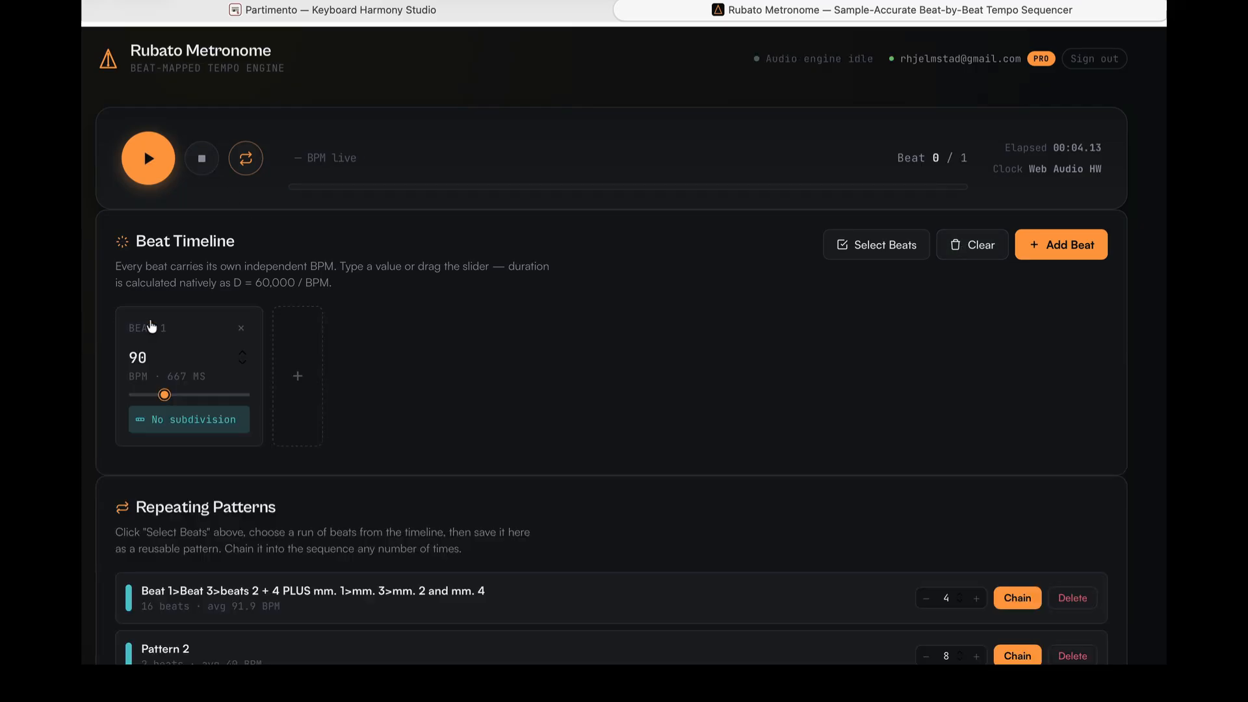
{"action": "left_click", "coordinate": [158, 356]}
{"action": "key", "text": "BackSpace"}
{"action": "key", "text": "BackSpace"}
{"action": "type", "text": "20"}
{"action": "left_click", "coordinate": [441, 417]}
- Edit the 5.3:4.7 subdivision profile, setting its two sub-clicks to 575 and 425 units, and save it
{"action": "scroll", "coordinate": [182, 400], "scroll_direction": "down", "scroll_amount": 1}
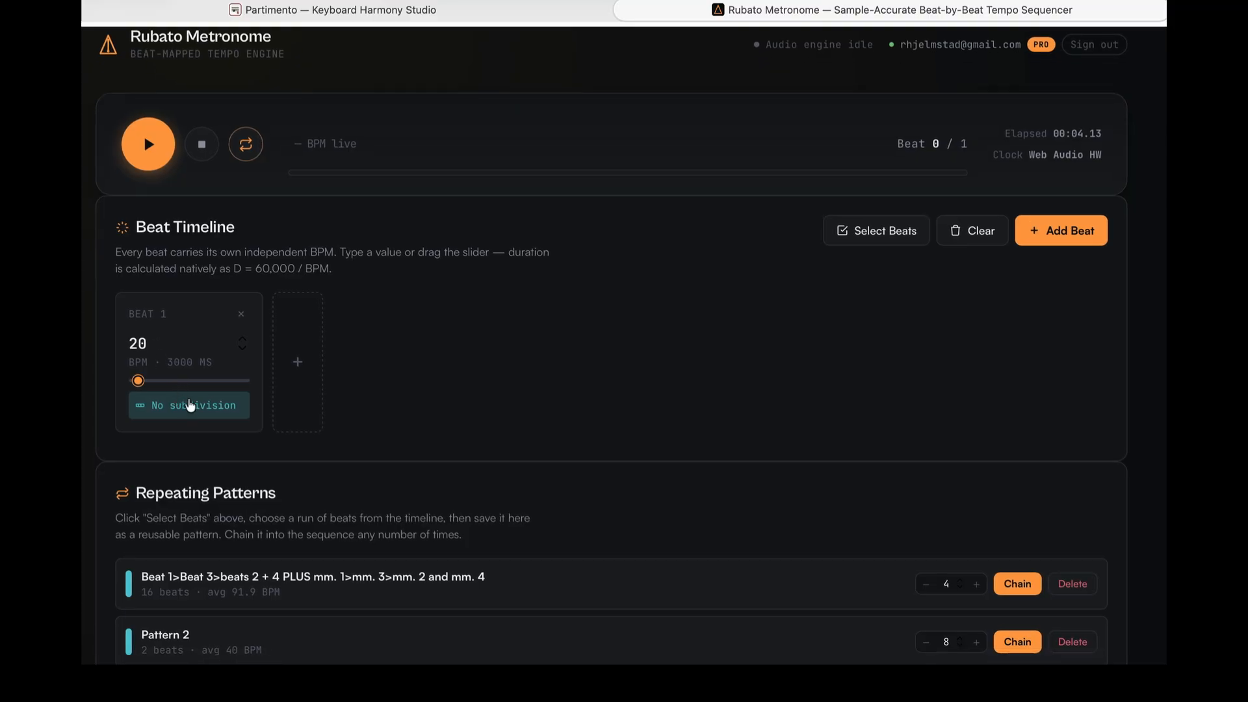
{"action": "scroll", "coordinate": [189, 405], "scroll_direction": "down", "scroll_amount": 5}
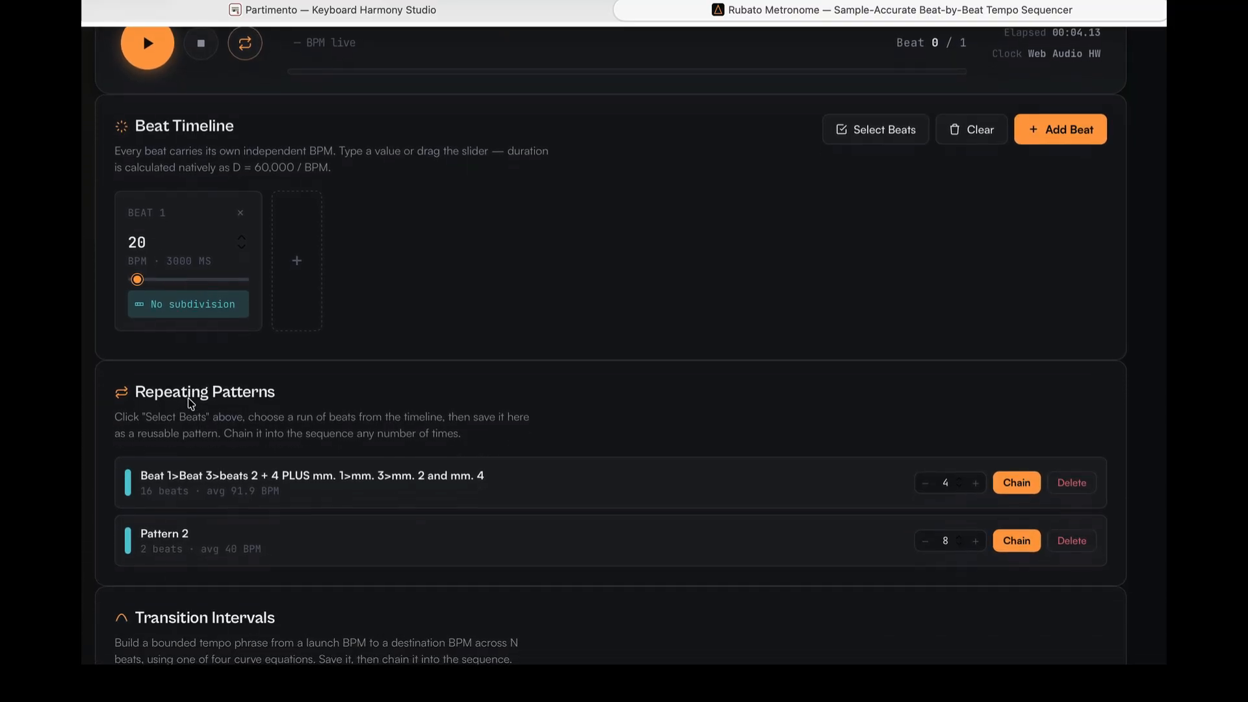
{"action": "scroll", "coordinate": [188, 397], "scroll_direction": "down", "scroll_amount": 10}
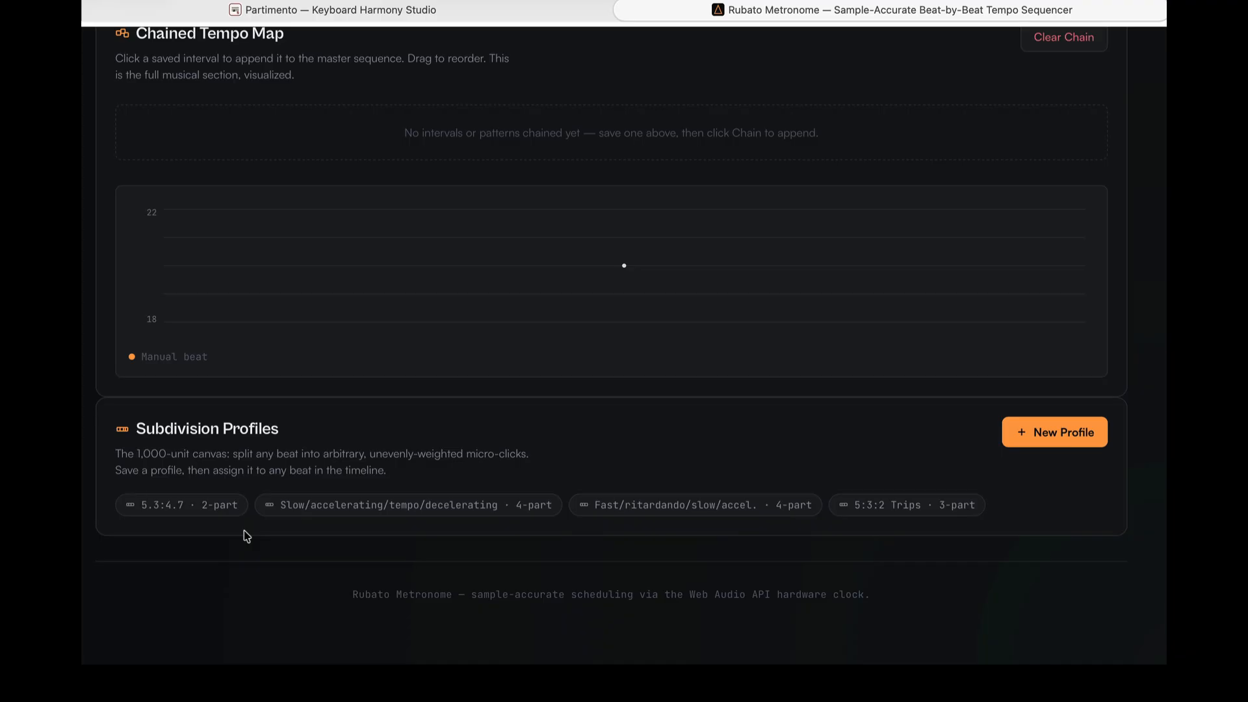
{"action": "left_click", "coordinate": [170, 516]}
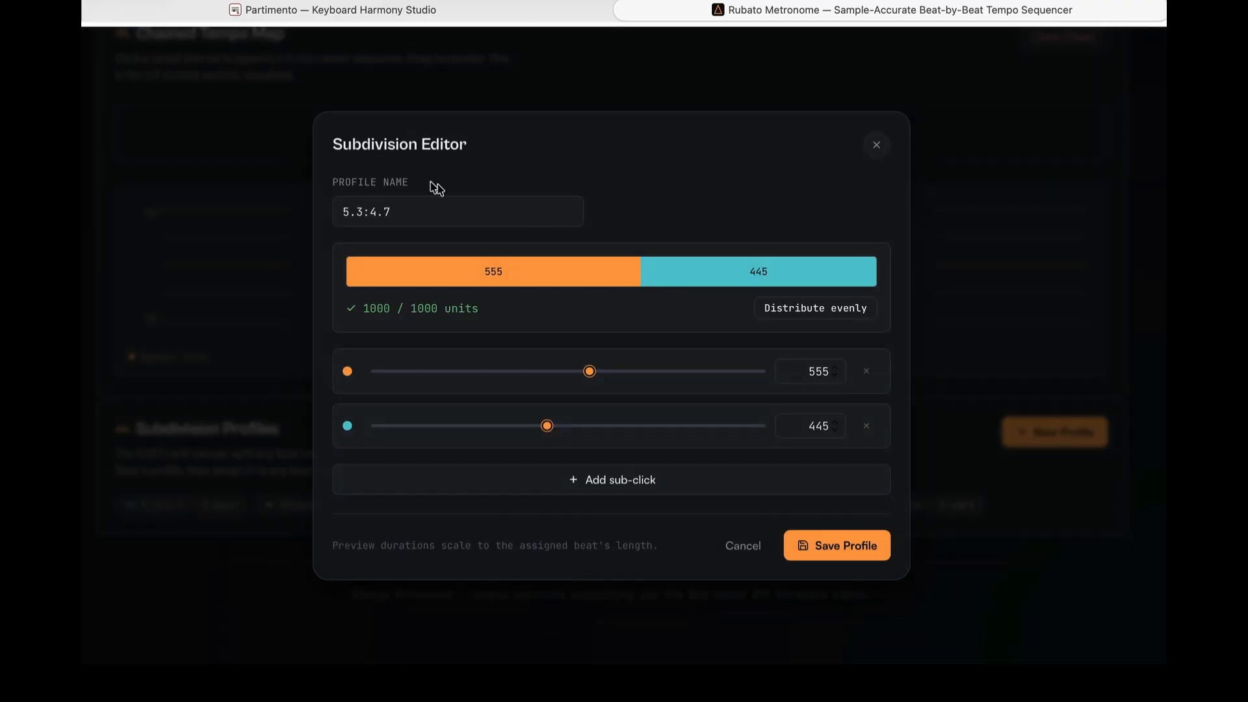
{"action": "left_click", "coordinate": [825, 313]}
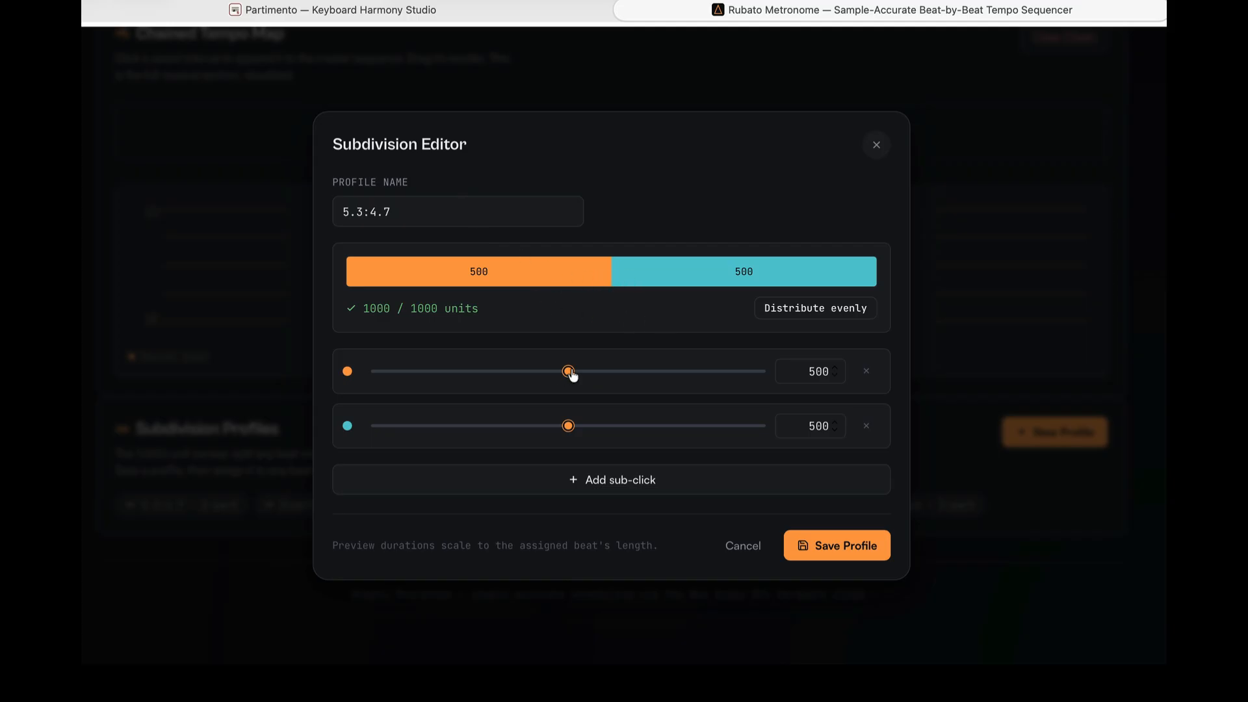
{"action": "left_click_drag", "start_coordinate": [571, 373], "coordinate": [597, 369]}
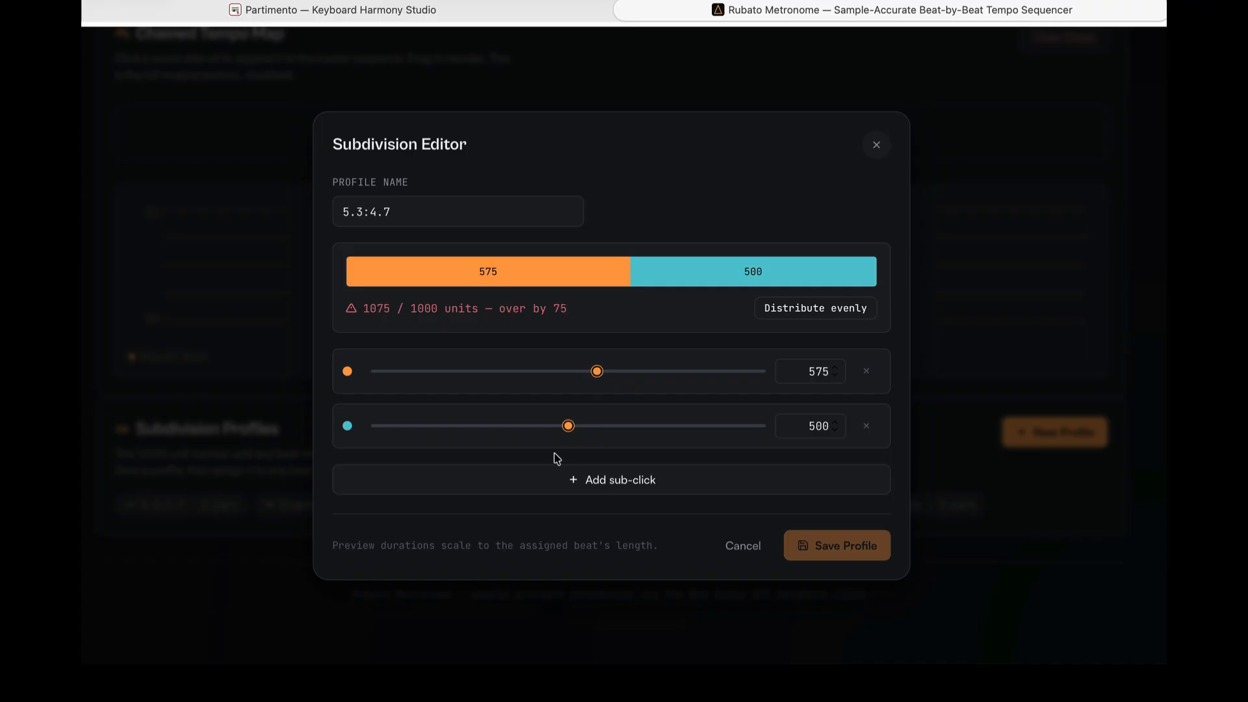
{"action": "left_click_drag", "start_coordinate": [569, 427], "coordinate": [539, 420]}
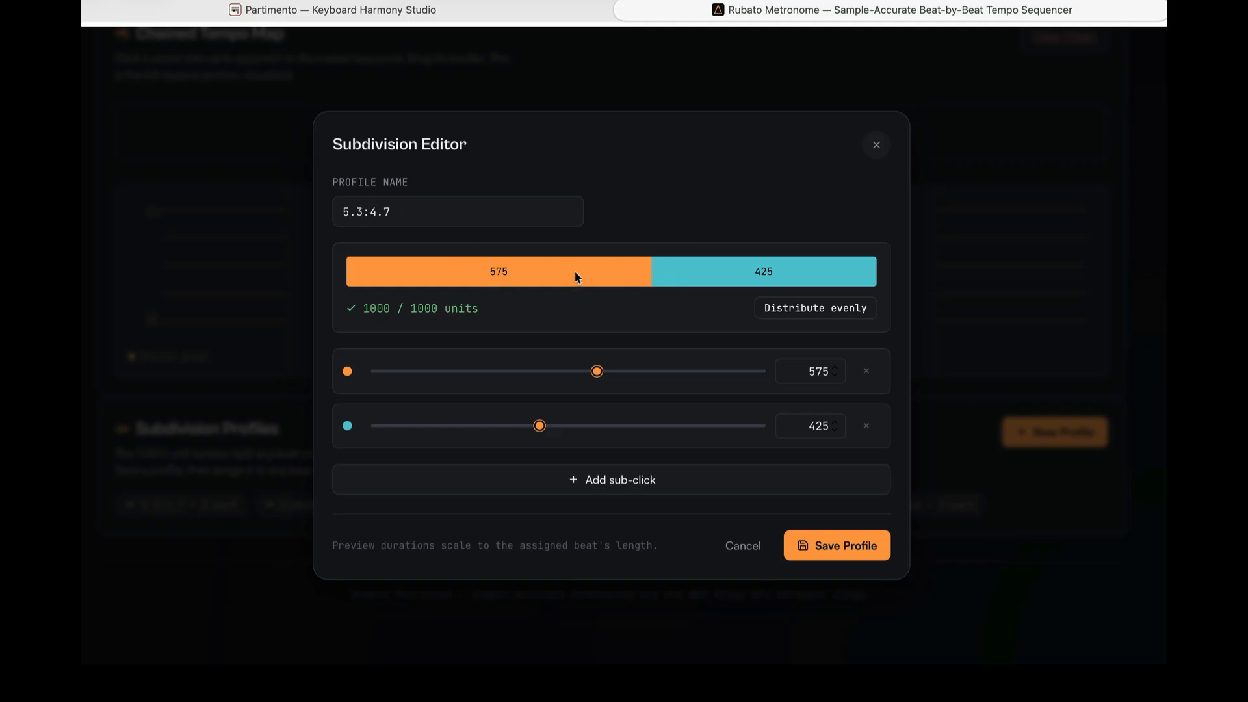
{"action": "left_click", "coordinate": [834, 551]}
- Set beat 1 to 60 BPM and assign it the 5.3:4.7 subdivision profile
{"action": "scroll", "coordinate": [681, 352], "scroll_direction": "up", "scroll_amount": 10}
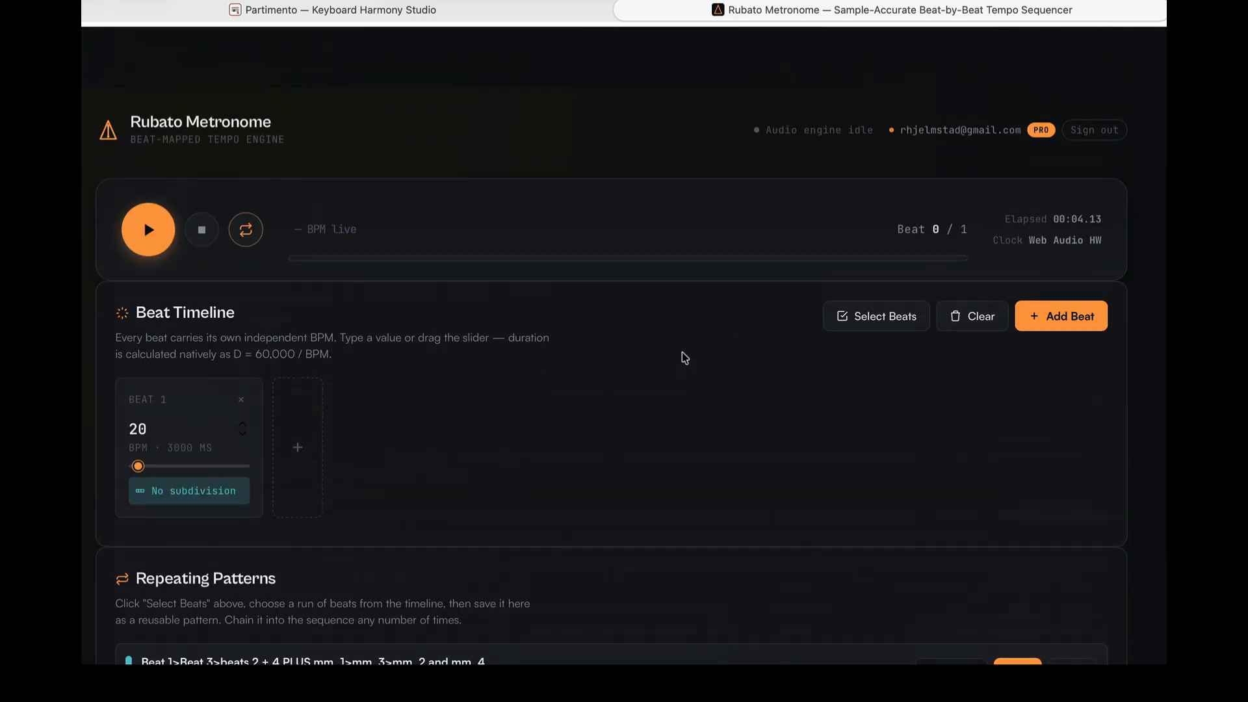
{"action": "scroll", "coordinate": [681, 356], "scroll_direction": "down", "scroll_amount": 1}
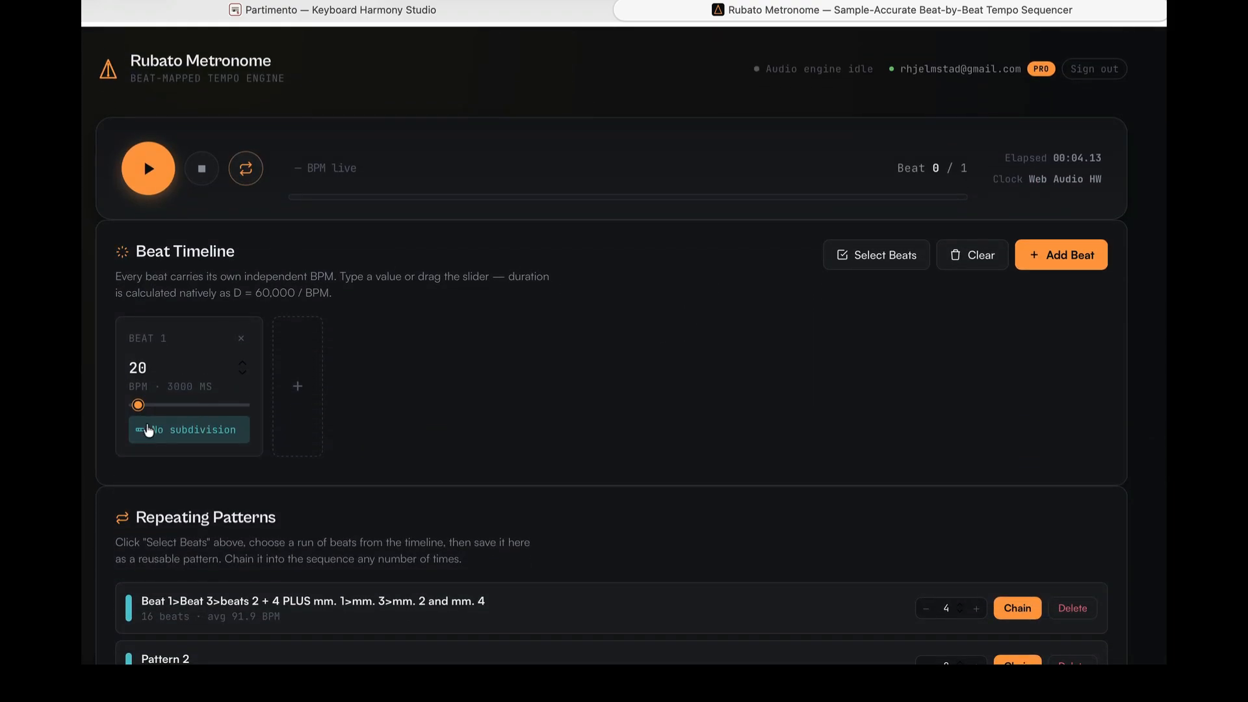
{"action": "left_click_drag", "start_coordinate": [142, 409], "coordinate": [154, 407]}
{"action": "left_click_drag", "start_coordinate": [153, 408], "coordinate": [154, 408]}
{"action": "left_click", "coordinate": [176, 432]}
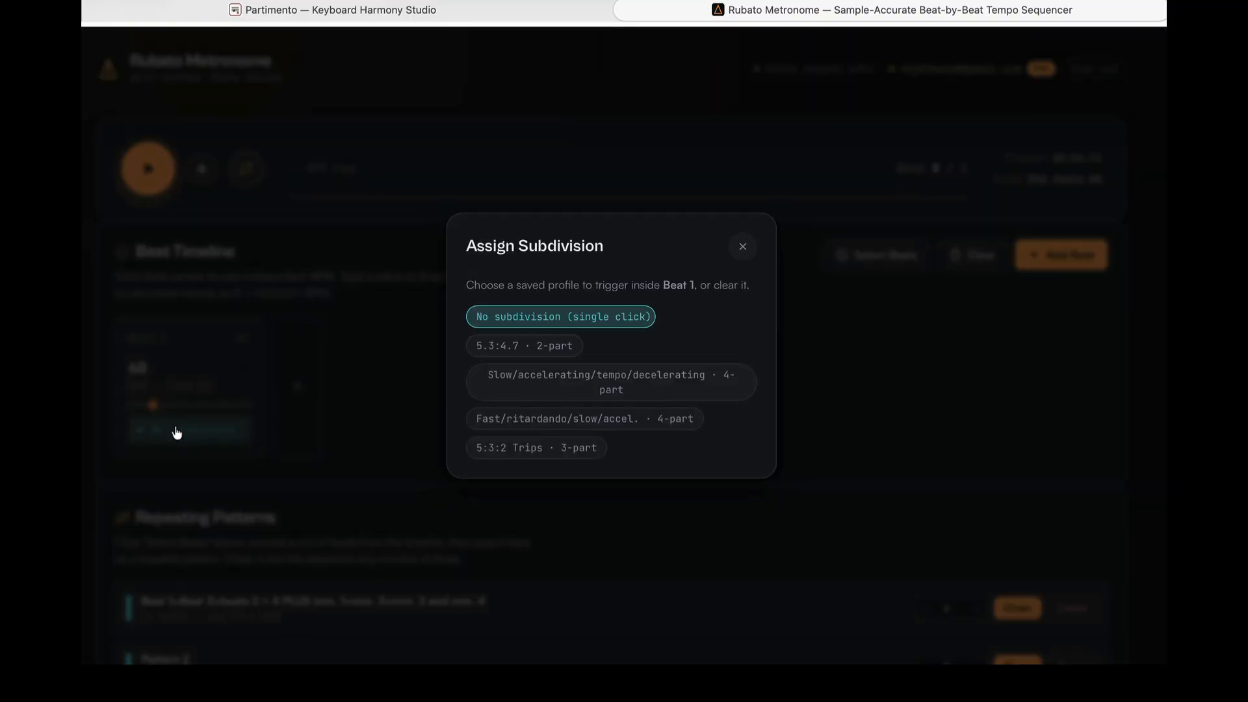
{"action": "left_click", "coordinate": [572, 351]}
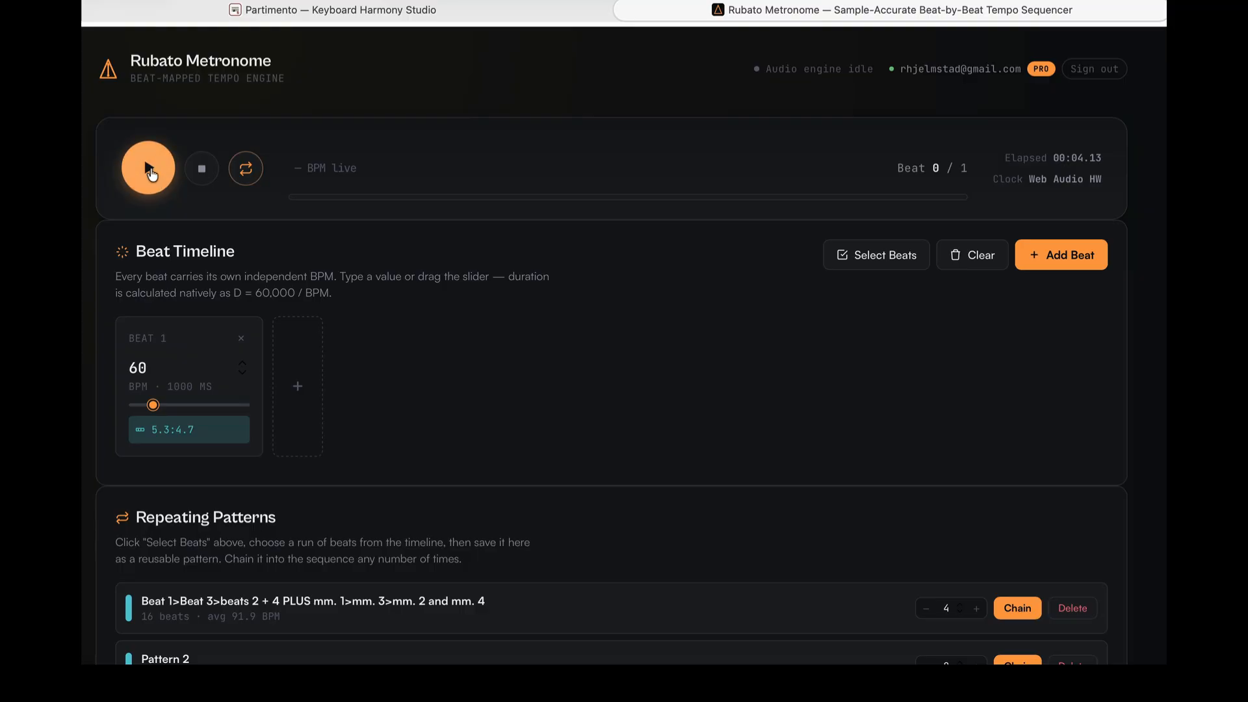
- Start playback of the beat and pause it
{"action": "left_click", "coordinate": [150, 172]}
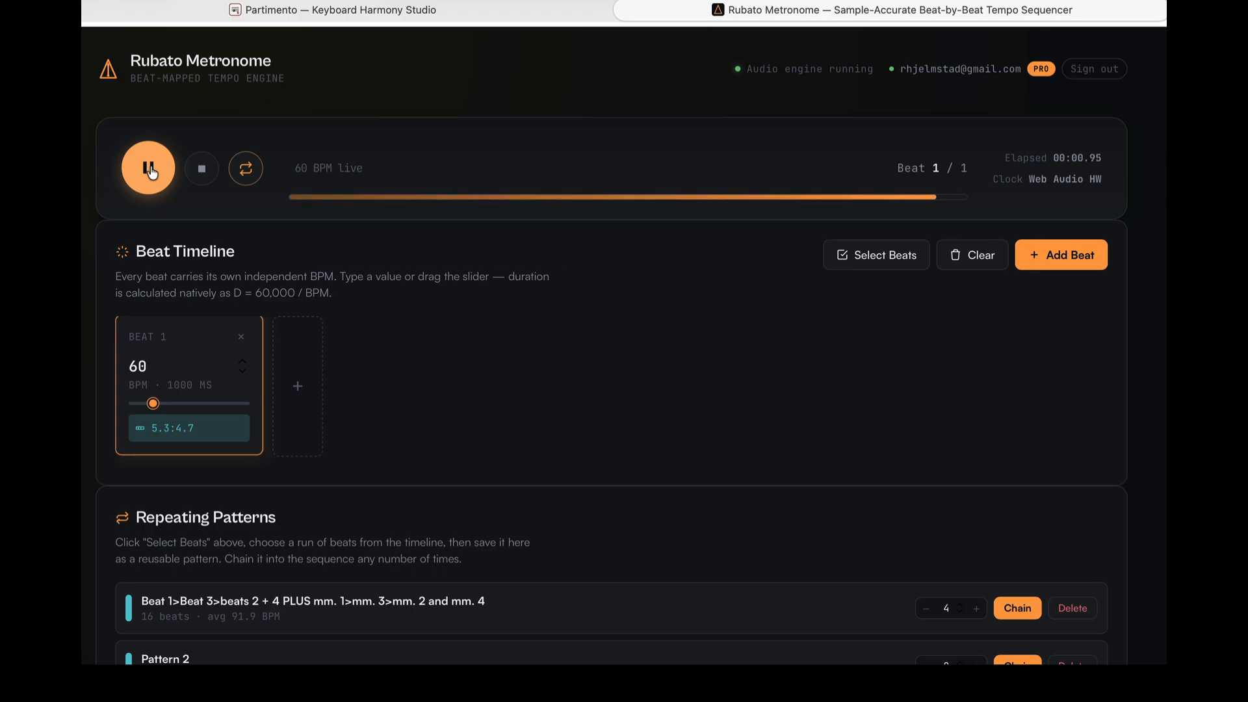
{"action": "left_click", "coordinate": [150, 171]}
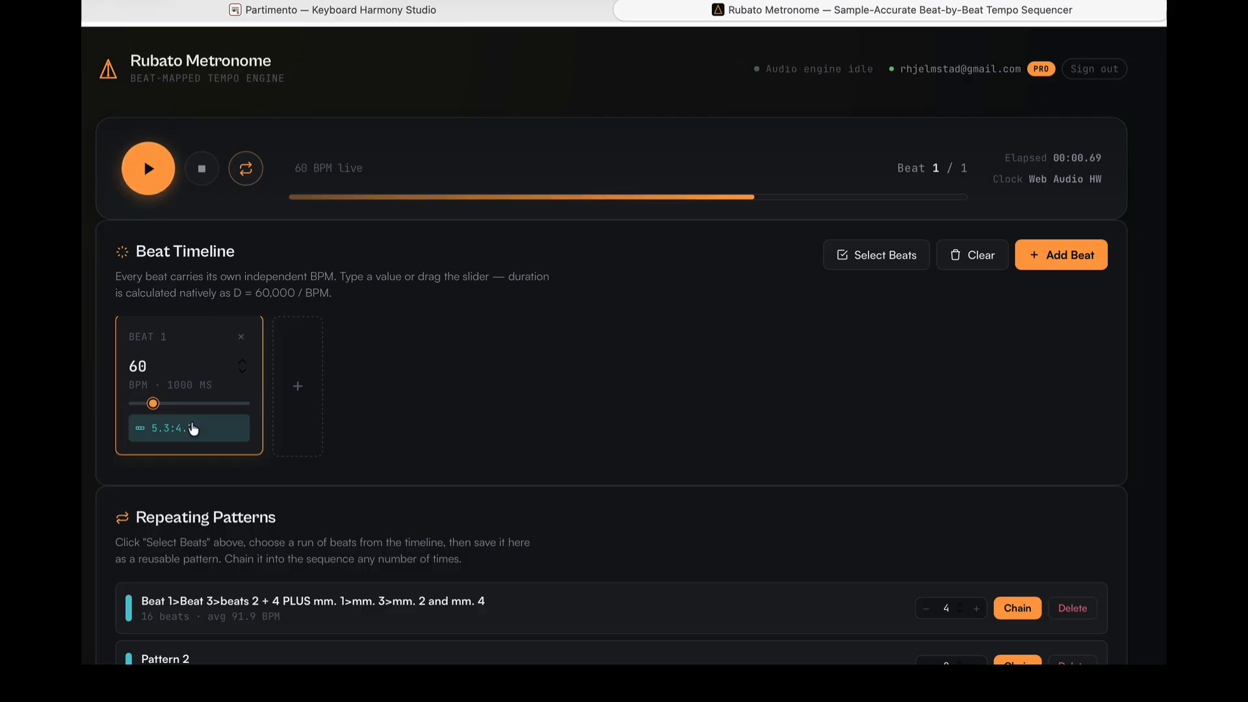
- Change the 5.3:4.7 profile's sub-clicks to 550 and 450 units and save the profile
{"action": "scroll", "coordinate": [193, 429], "scroll_direction": "down", "scroll_amount": 15}
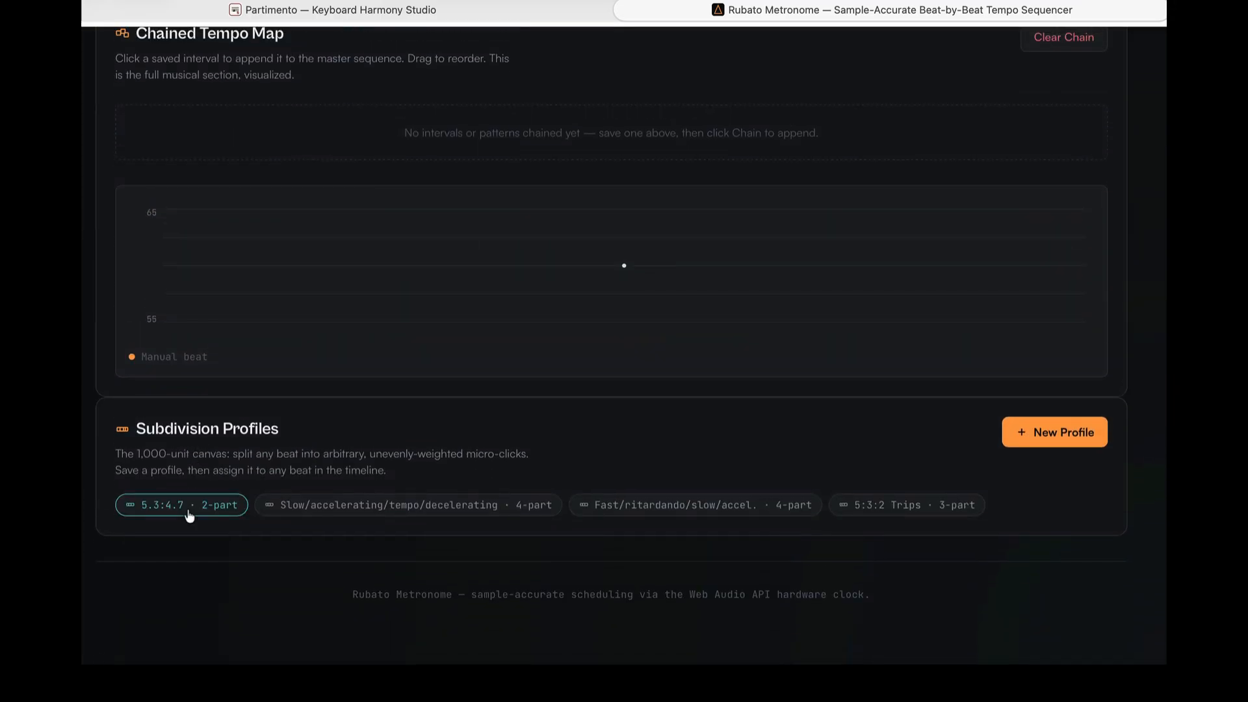
{"action": "left_click", "coordinate": [187, 506]}
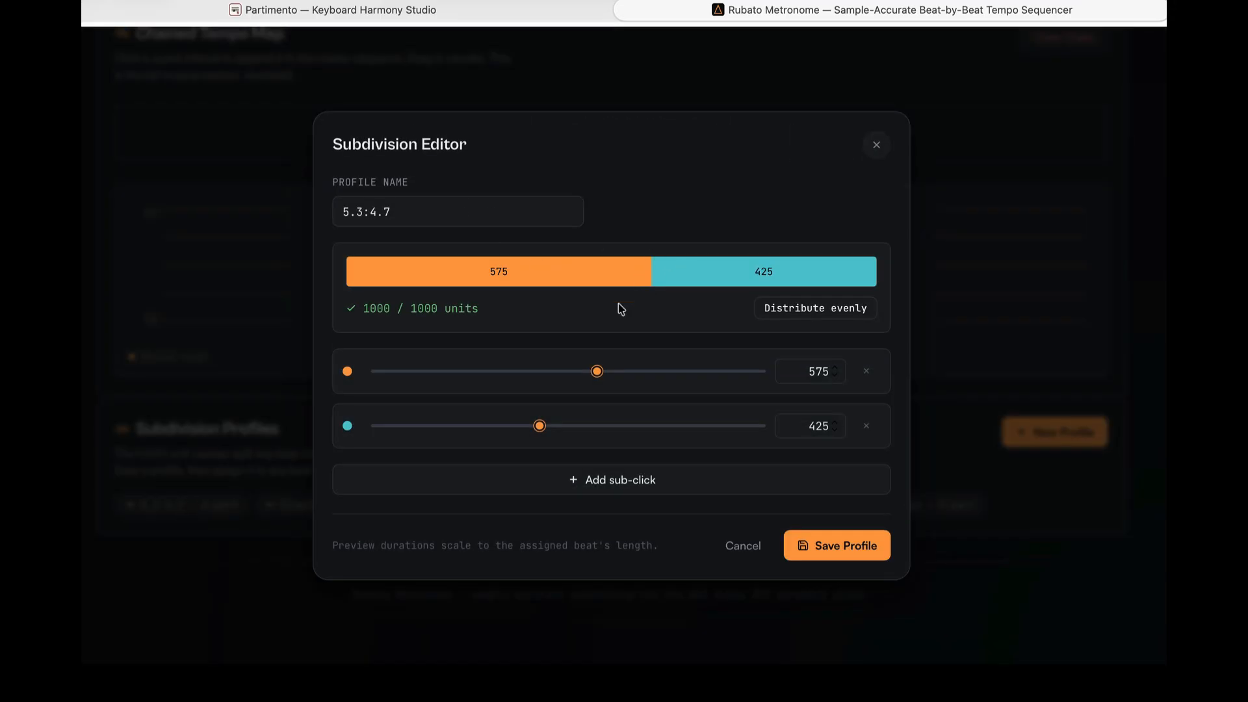
{"action": "left_click_drag", "start_coordinate": [600, 380], "coordinate": [589, 381]}
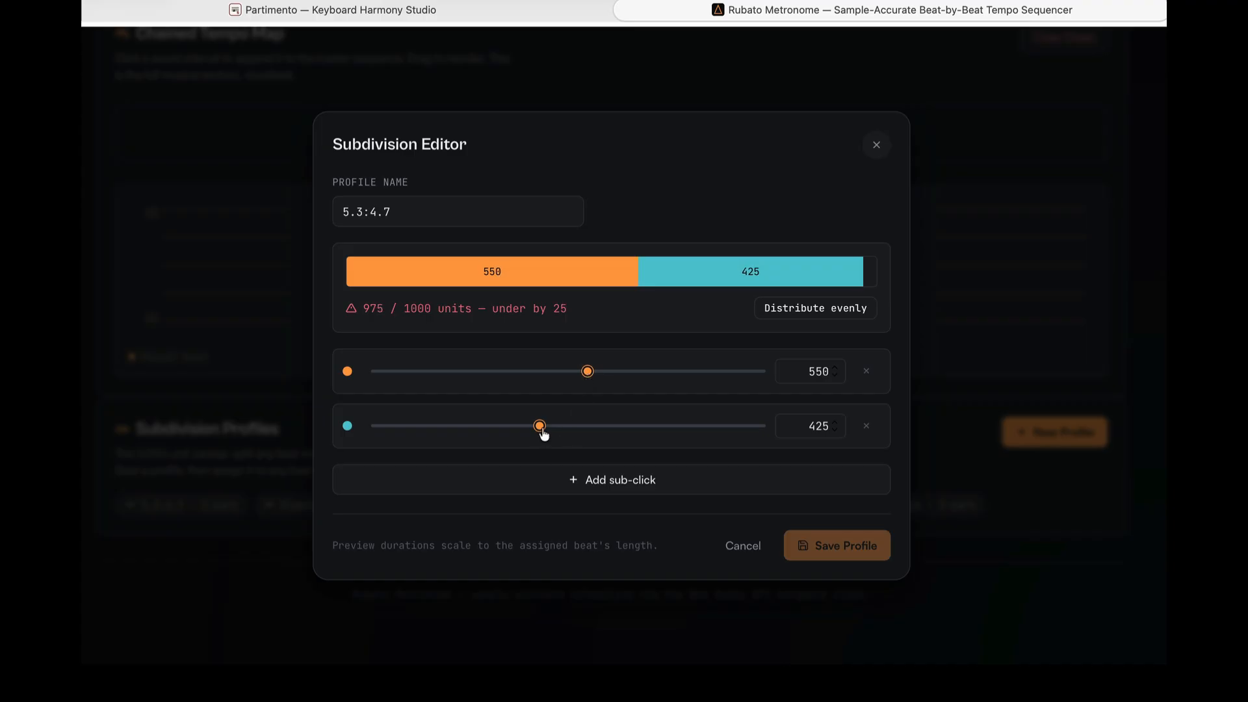
{"action": "left_click_drag", "start_coordinate": [543, 432], "coordinate": [549, 427]}
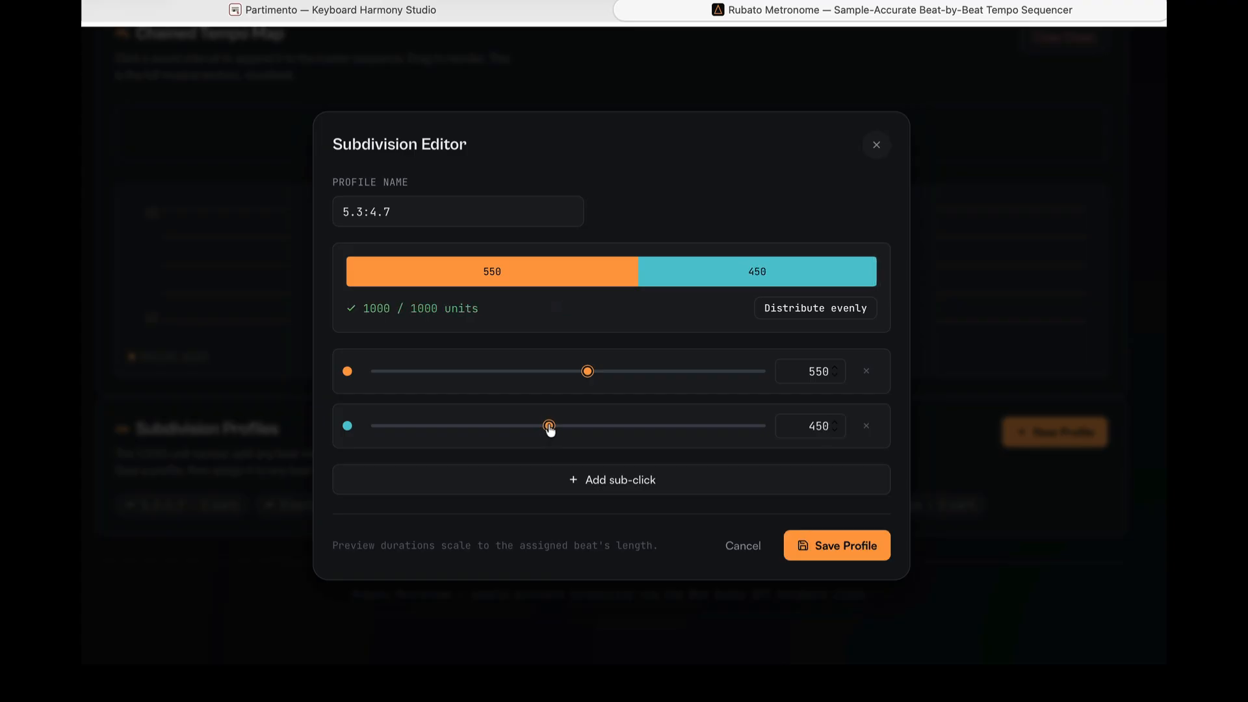
{"action": "left_click", "coordinate": [849, 553]}
- Start playback of the beat with the updated subdivision
{"action": "scroll", "coordinate": [687, 331], "scroll_direction": "up", "scroll_amount": 20}
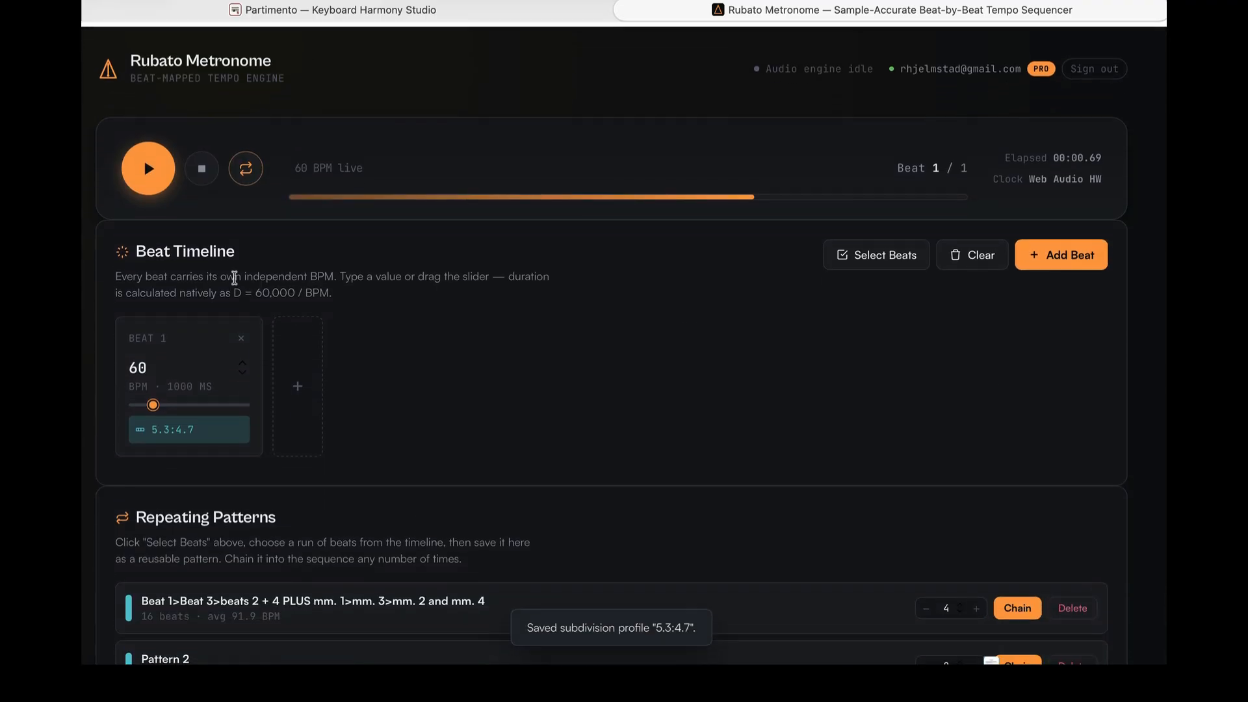
{"action": "left_click", "coordinate": [159, 169]}
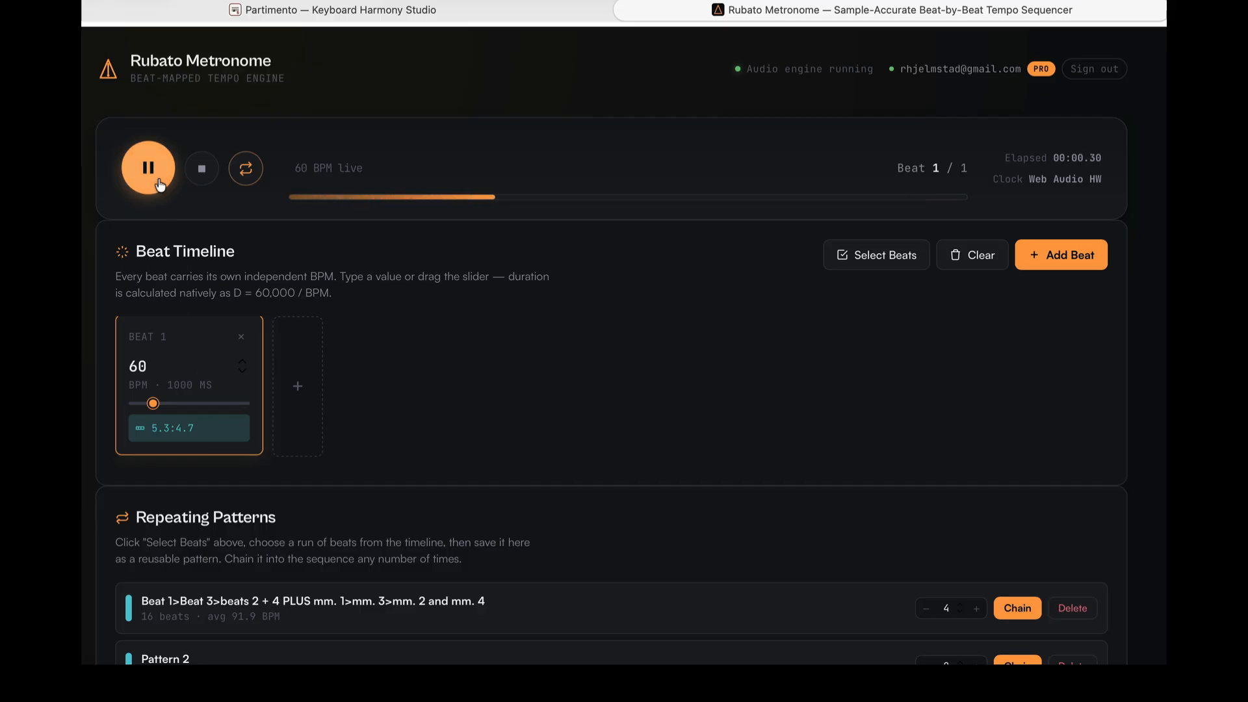
- Add three sub-clicks to the 5.3:4.7 profile, distribute all five evenly, and cancel the edit
{"action": "scroll", "coordinate": [618, 352], "scroll_direction": "down", "scroll_amount": 8}
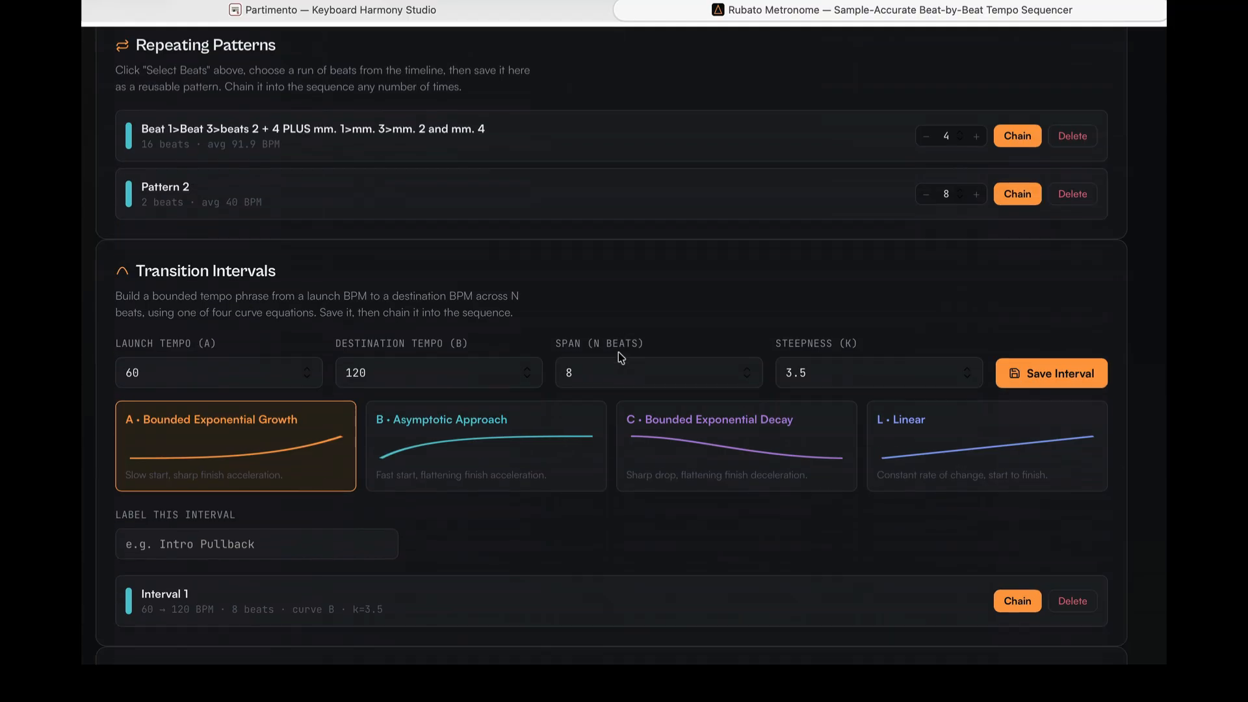
{"action": "scroll", "coordinate": [618, 353], "scroll_direction": "down", "scroll_amount": 8}
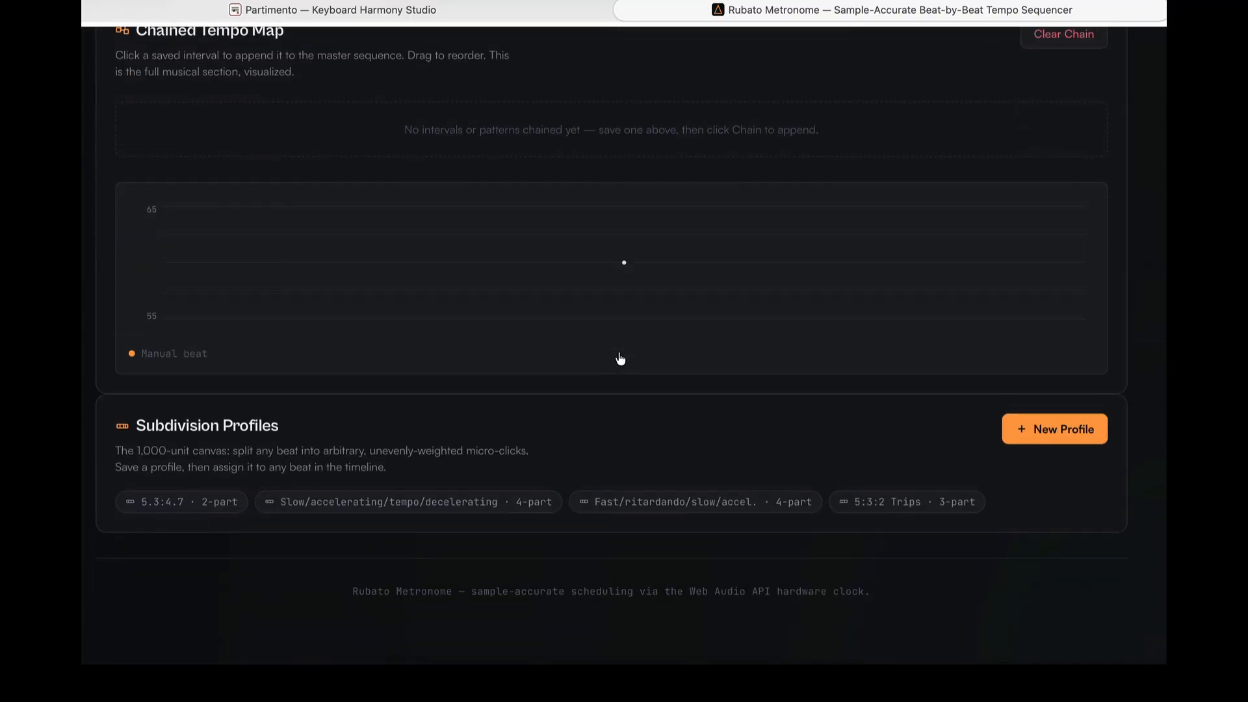
{"action": "scroll", "coordinate": [620, 357], "scroll_direction": "up", "scroll_amount": 2}
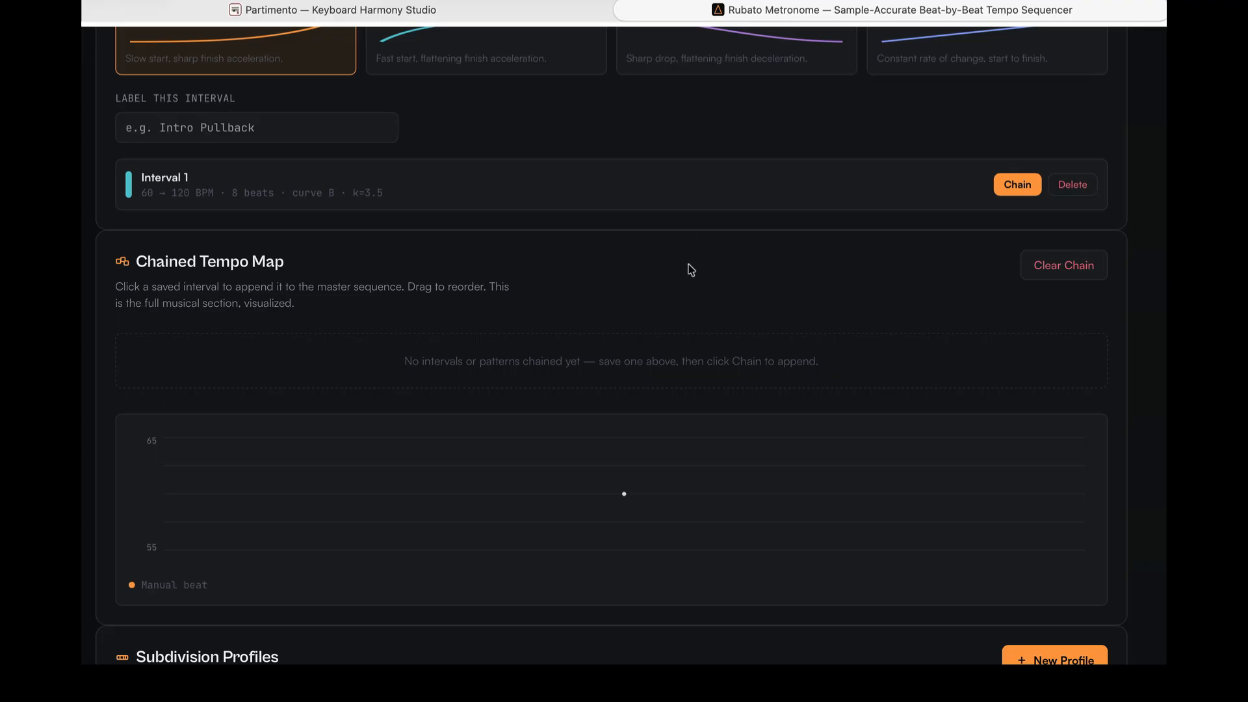
{"action": "scroll", "coordinate": [691, 270], "scroll_direction": "down", "scroll_amount": 4}
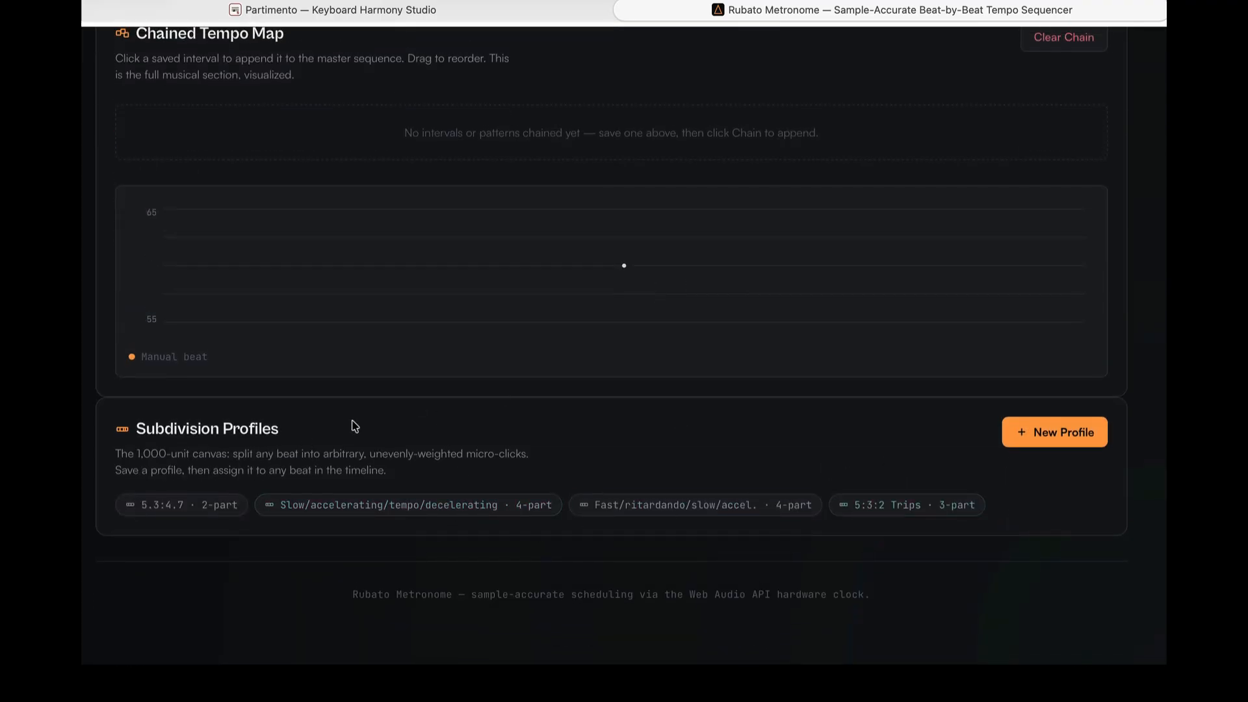
{"action": "left_click", "coordinate": [193, 518]}
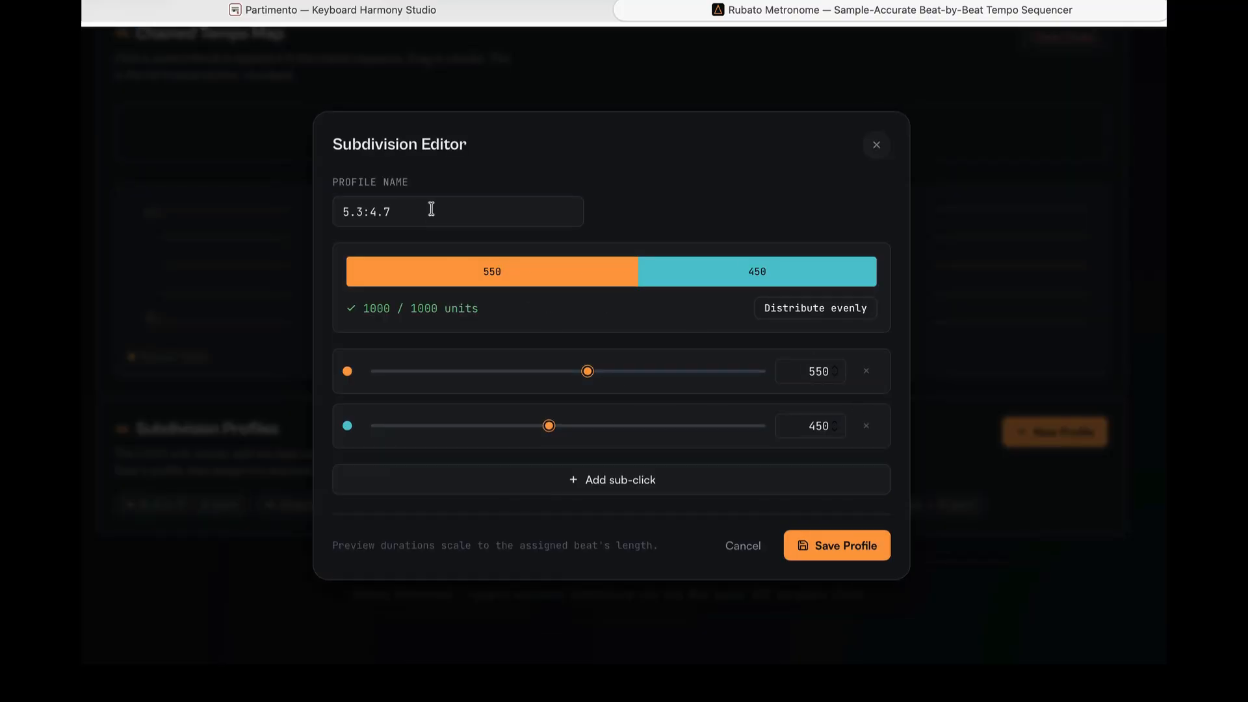
{"action": "left_click", "coordinate": [671, 488]}
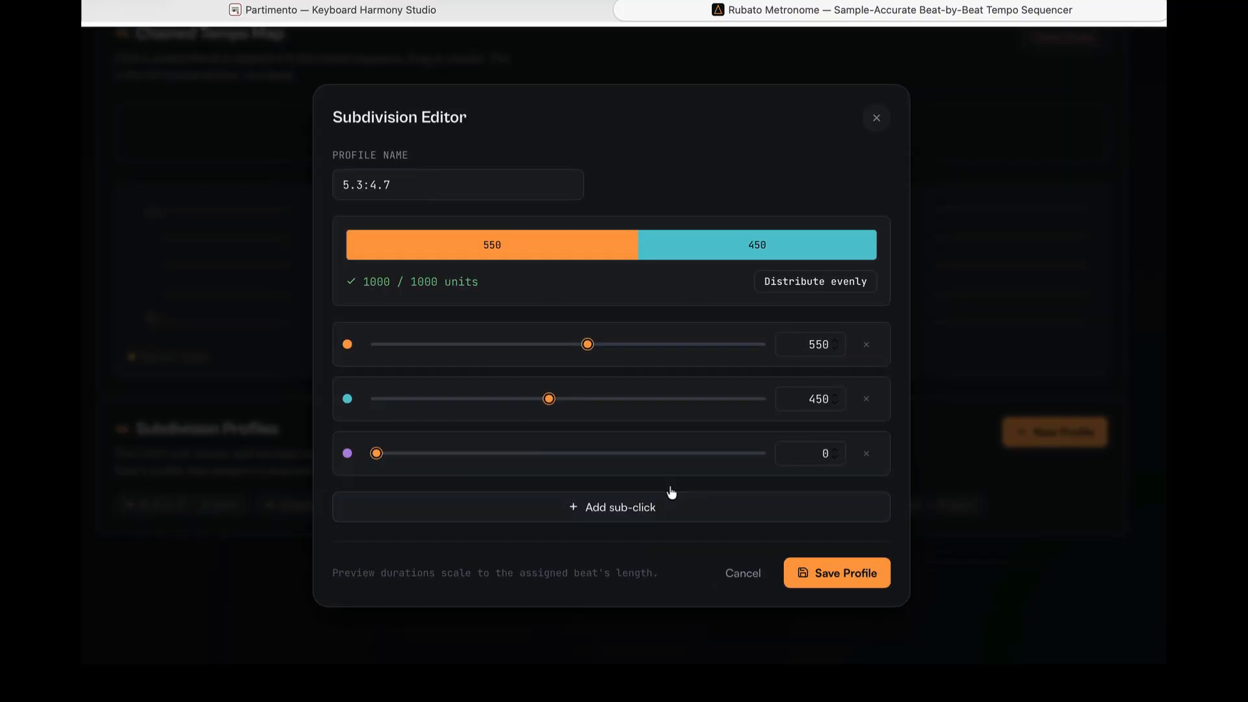
{"action": "left_click", "coordinate": [654, 513]}
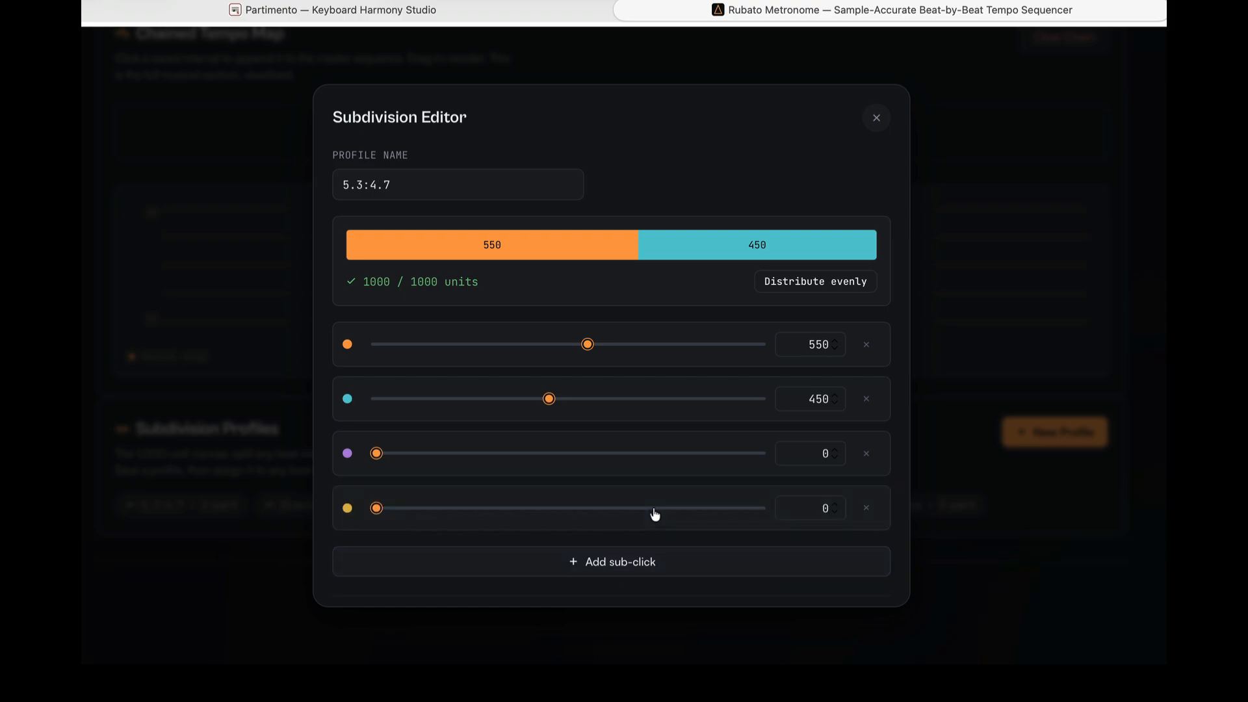
{"action": "left_click", "coordinate": [557, 562]}
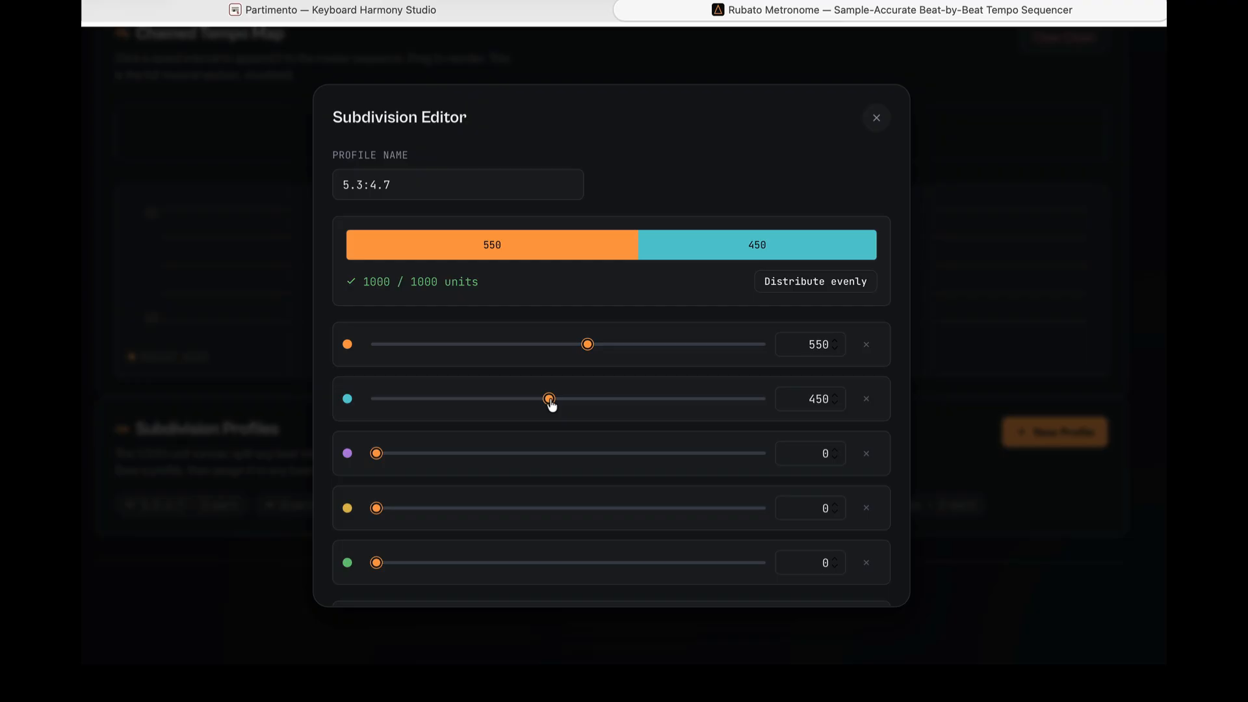
{"action": "left_click_drag", "start_coordinate": [547, 400], "coordinate": [512, 399]}
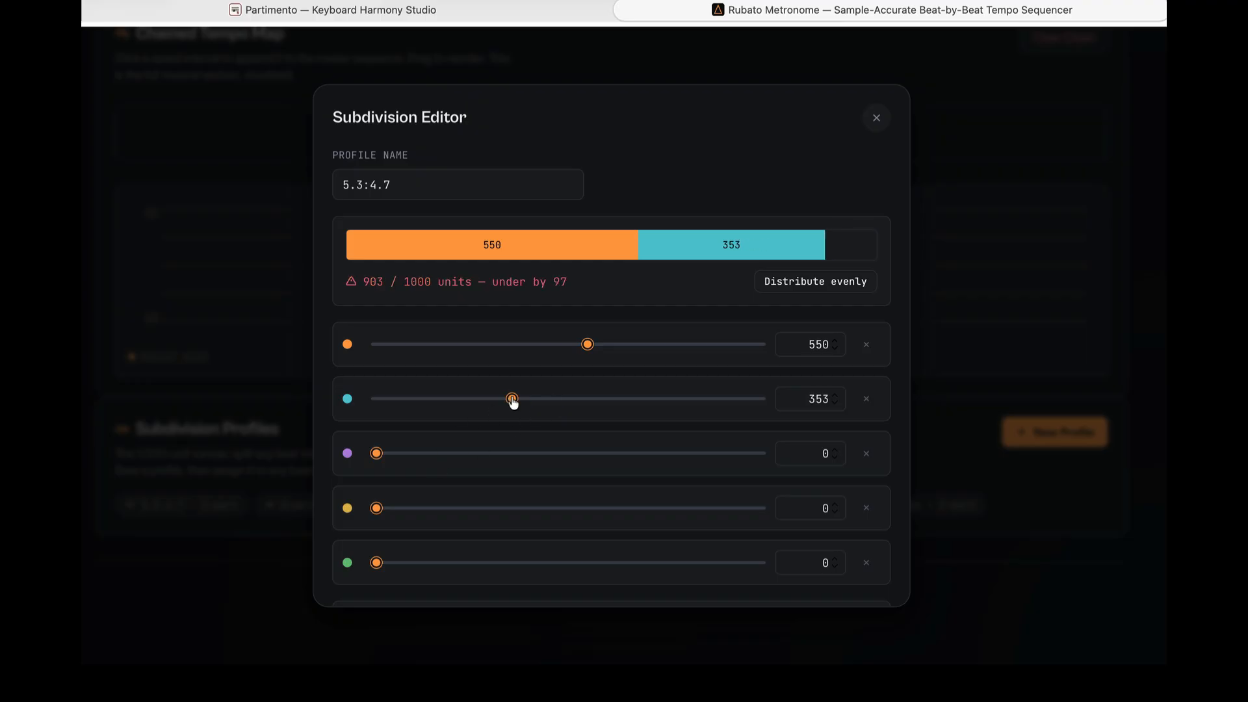
{"action": "left_click", "coordinate": [808, 279]}
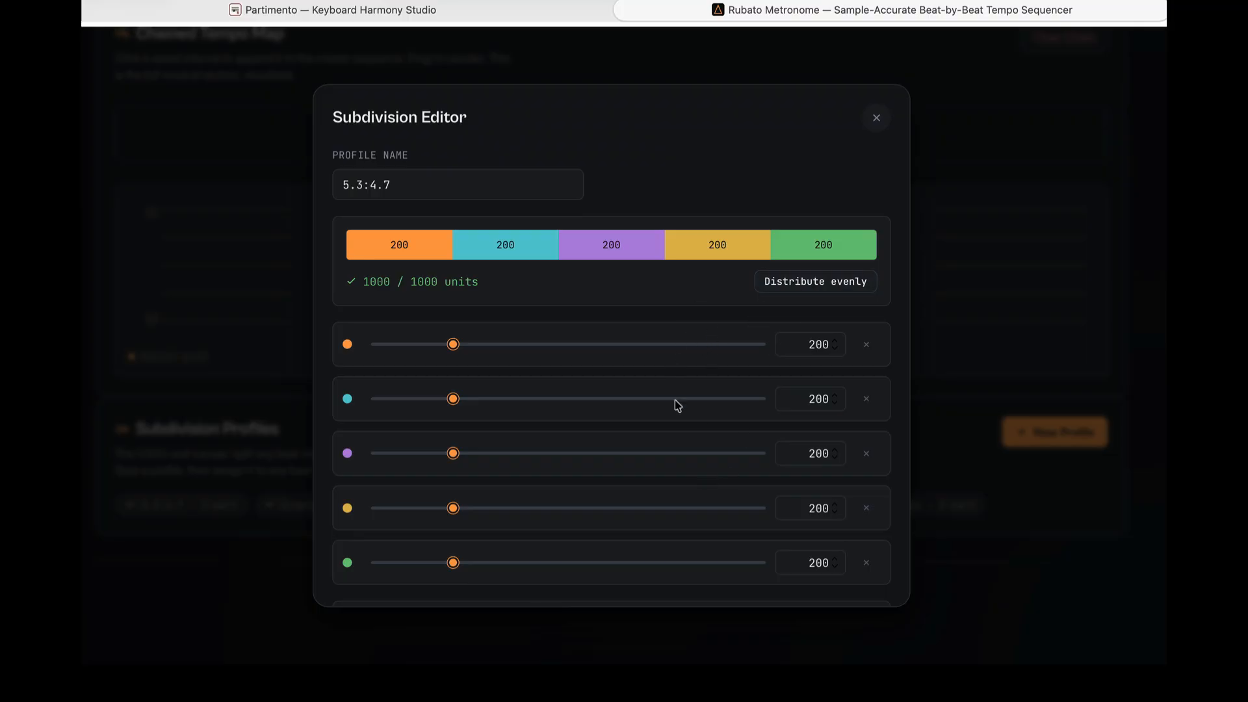
{"action": "scroll", "coordinate": [674, 403], "scroll_direction": "down", "scroll_amount": 3}
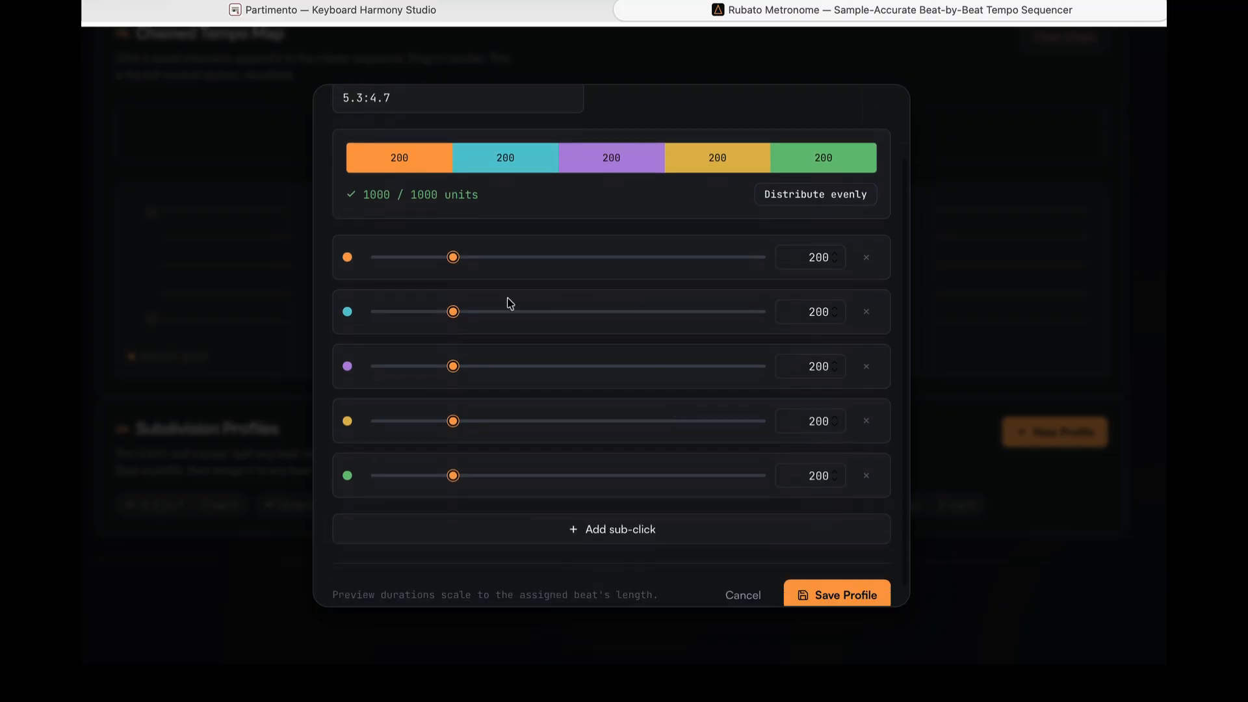
{"action": "scroll", "coordinate": [549, 375], "scroll_direction": "up", "scroll_amount": 3}
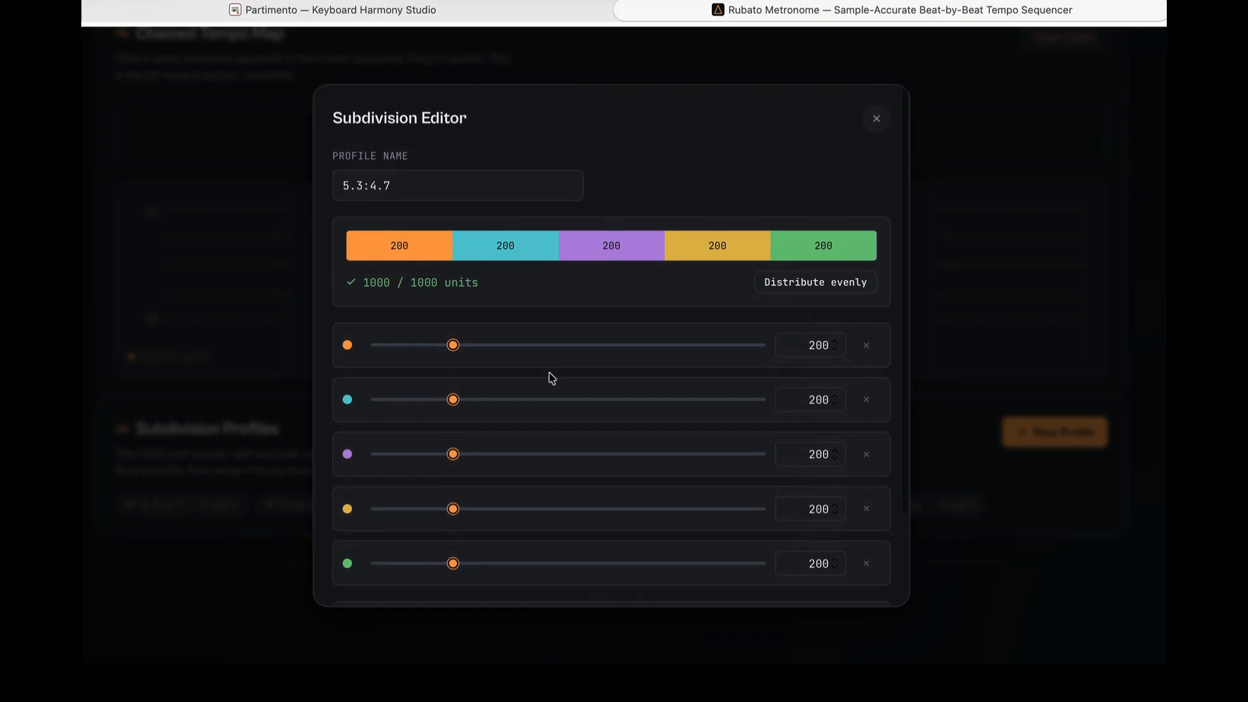
{"action": "scroll", "coordinate": [549, 376], "scroll_direction": "down", "scroll_amount": 4}
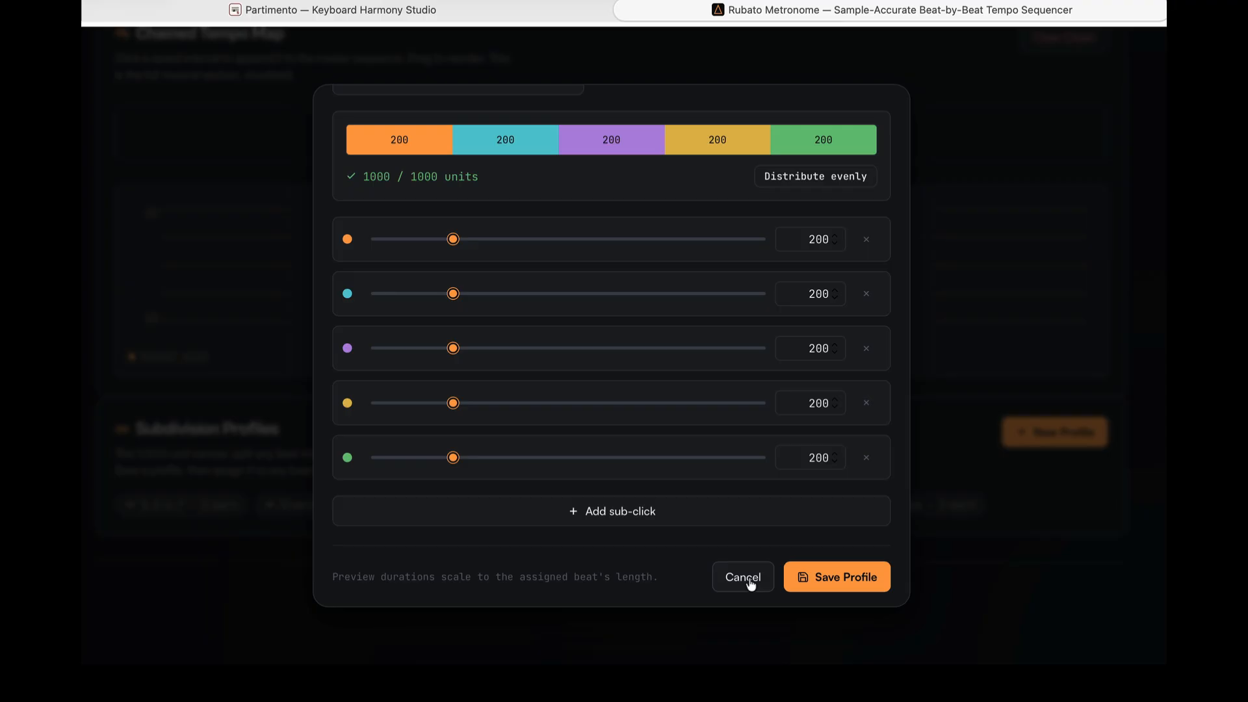
{"action": "left_click", "coordinate": [744, 579]}
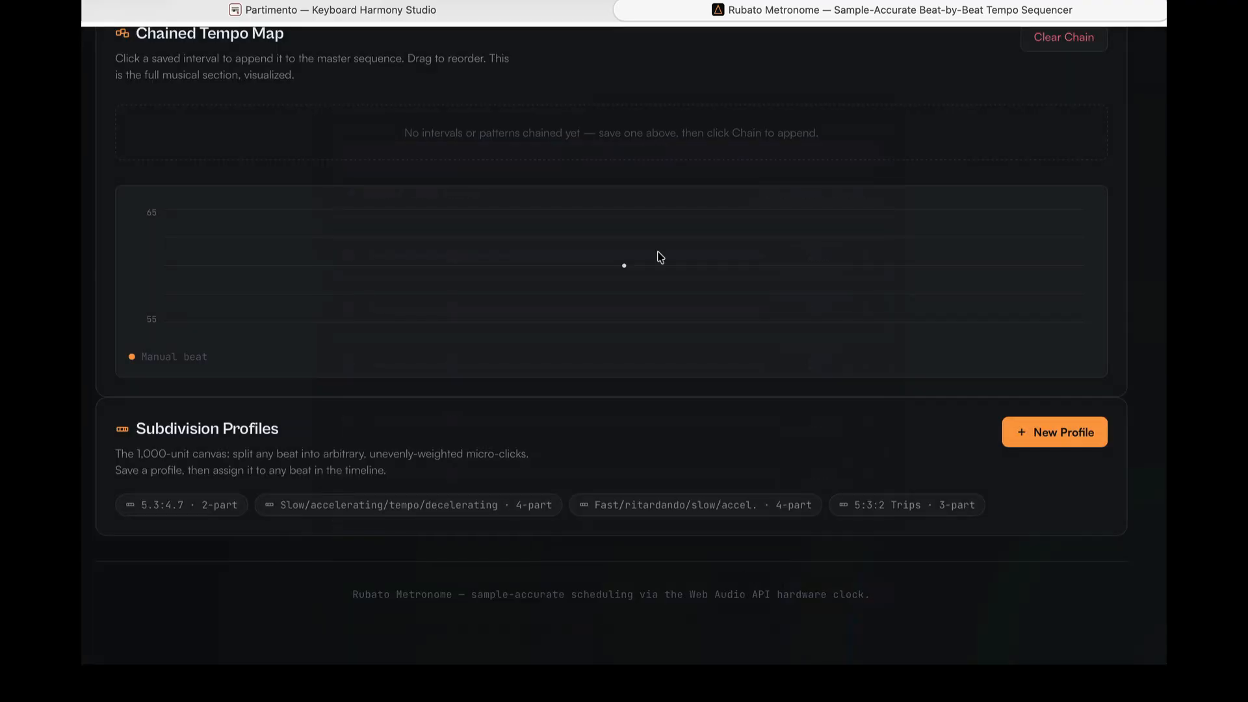
{"action": "scroll", "coordinate": [653, 272], "scroll_direction": "up", "scroll_amount": 10}
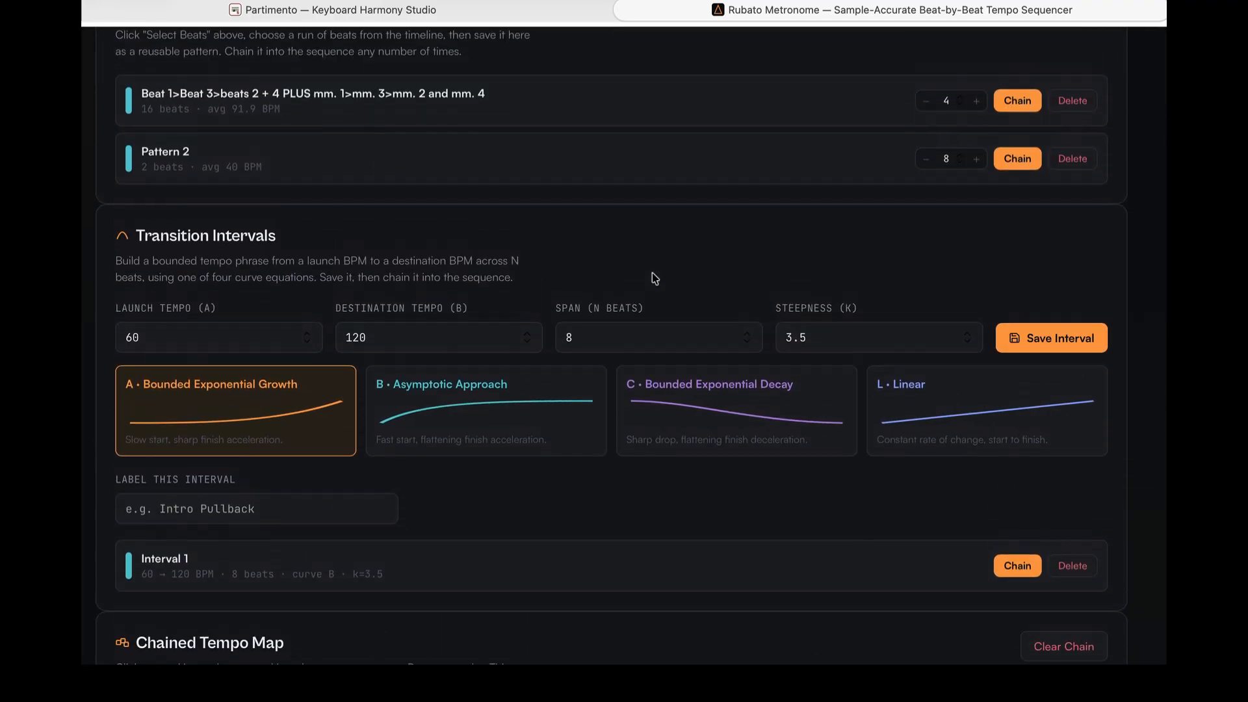
{"action": "scroll", "coordinate": [653, 271], "scroll_direction": "up", "scroll_amount": 2}
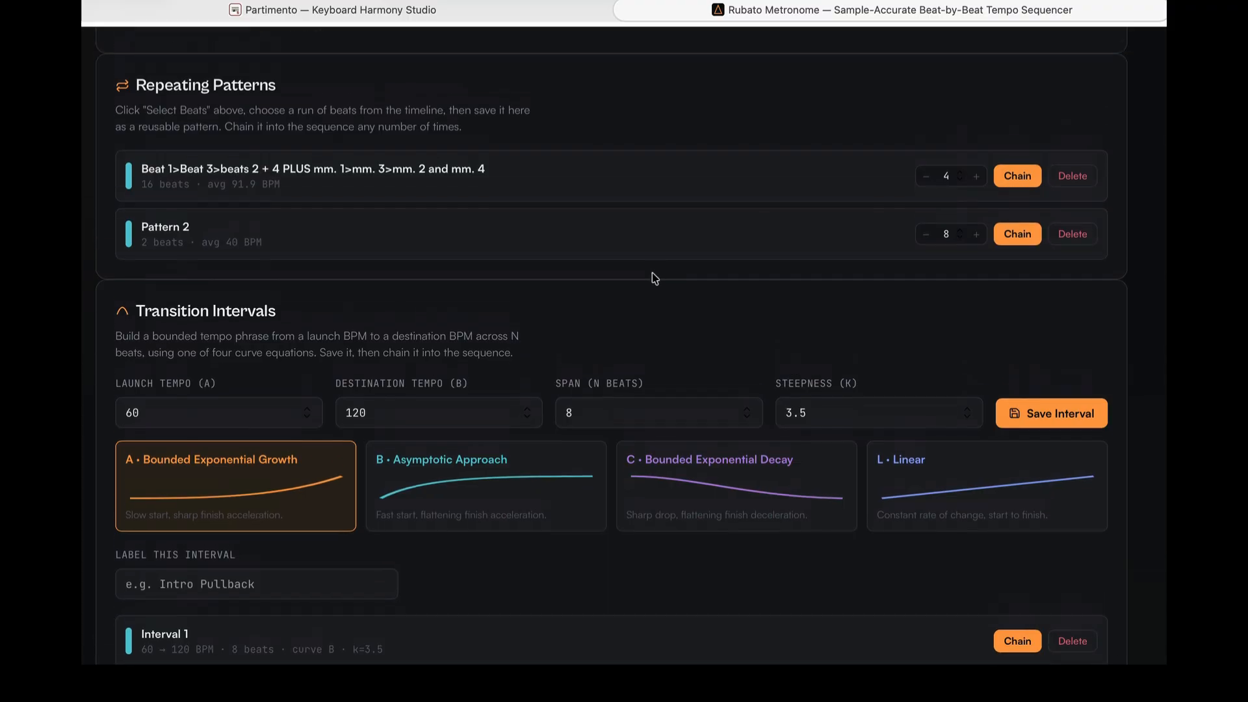
- Chain the "Beat 1>Beat 3>beats 2 + 4 PLUS mm. 1>mm. 3>mm. 2 and mm. 4" pattern into the sequence four times
{"action": "scroll", "coordinate": [653, 274], "scroll_direction": "up", "scroll_amount": 2}
{"action": "scroll", "coordinate": [653, 274], "scroll_direction": "up", "scroll_amount": 1}
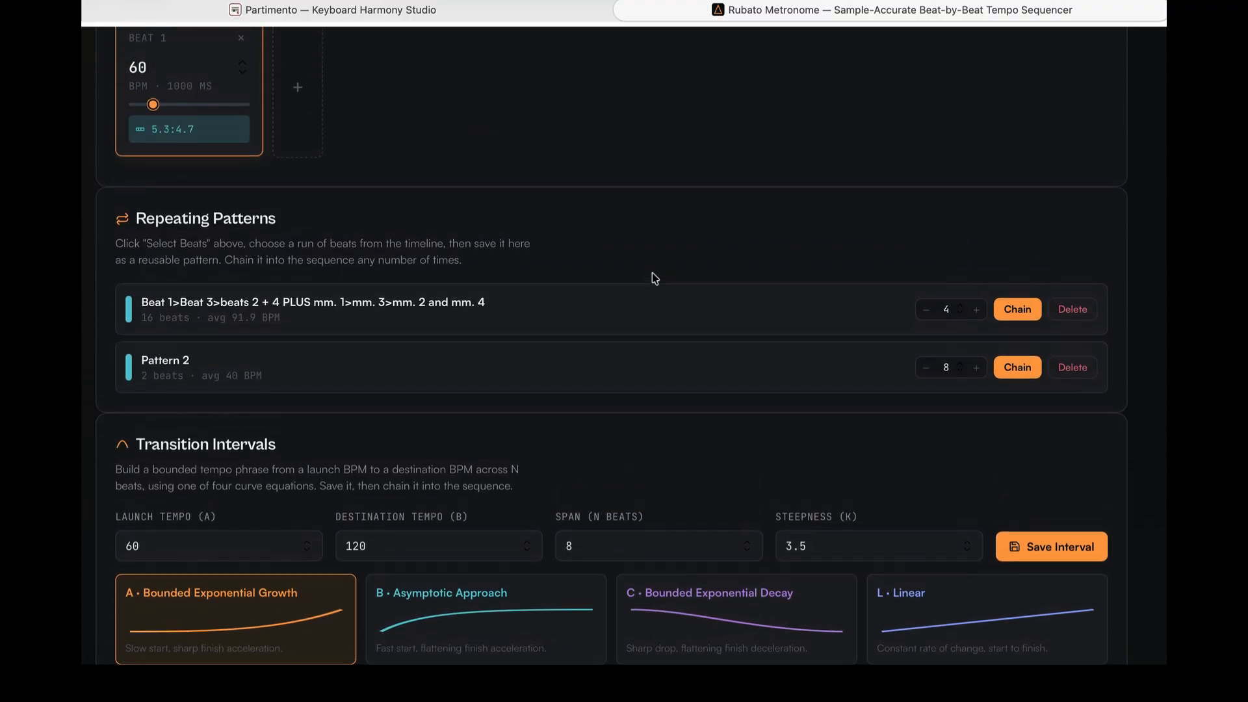
{"action": "scroll", "coordinate": [652, 272], "scroll_direction": "up", "scroll_amount": 5}
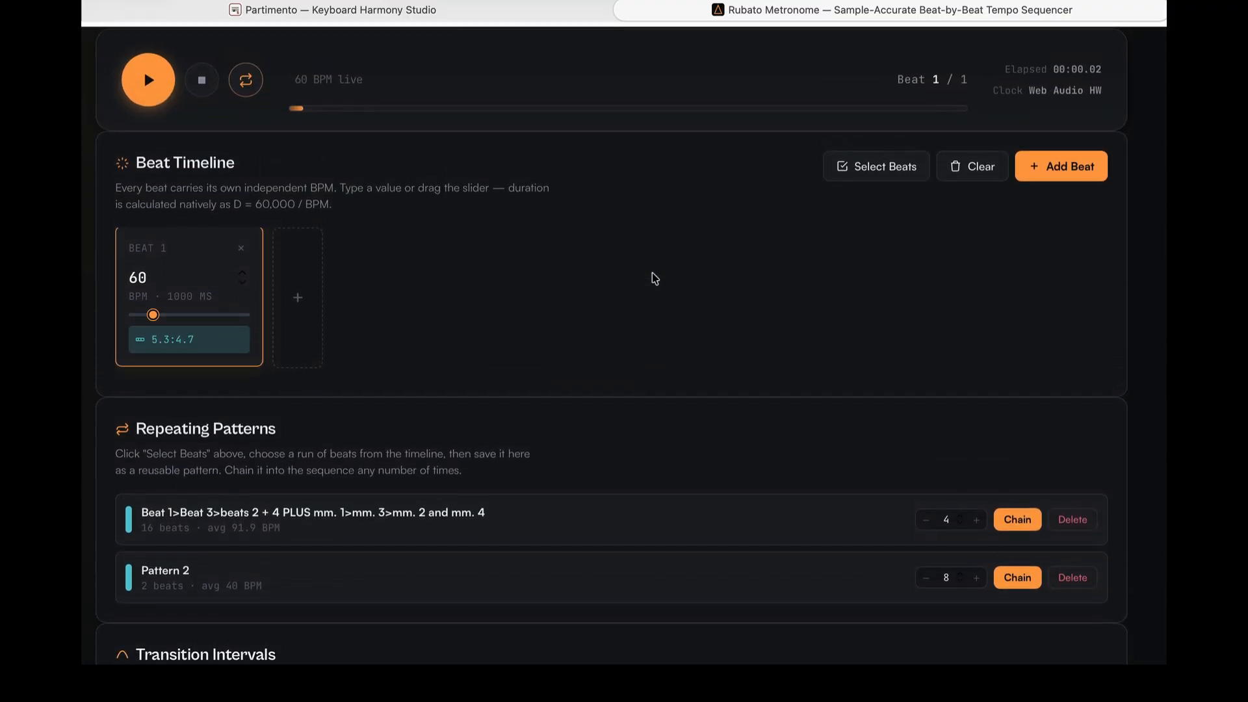
{"action": "scroll", "coordinate": [652, 271], "scroll_direction": "down", "scroll_amount": 8}
{"action": "scroll", "coordinate": [653, 271], "scroll_direction": "up", "scroll_amount": 7}
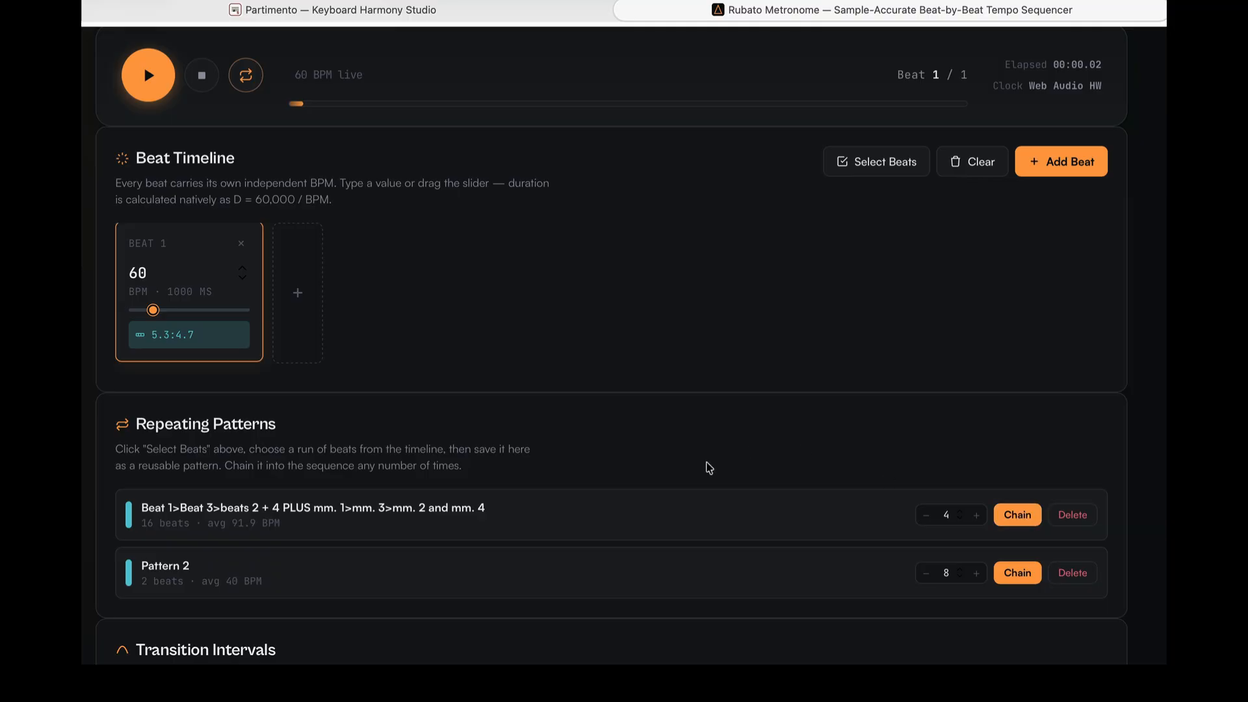
{"action": "scroll", "coordinate": [709, 468], "scroll_direction": "down", "scroll_amount": 1}
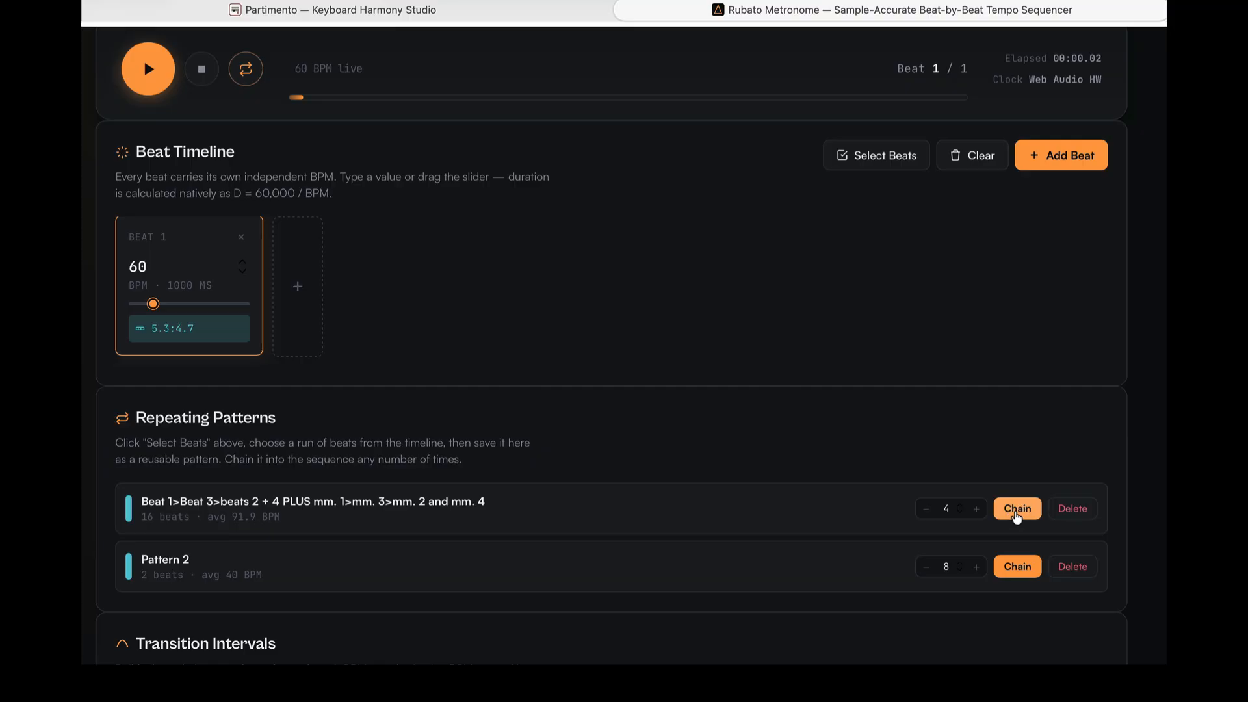
{"action": "left_click", "coordinate": [1016, 510]}
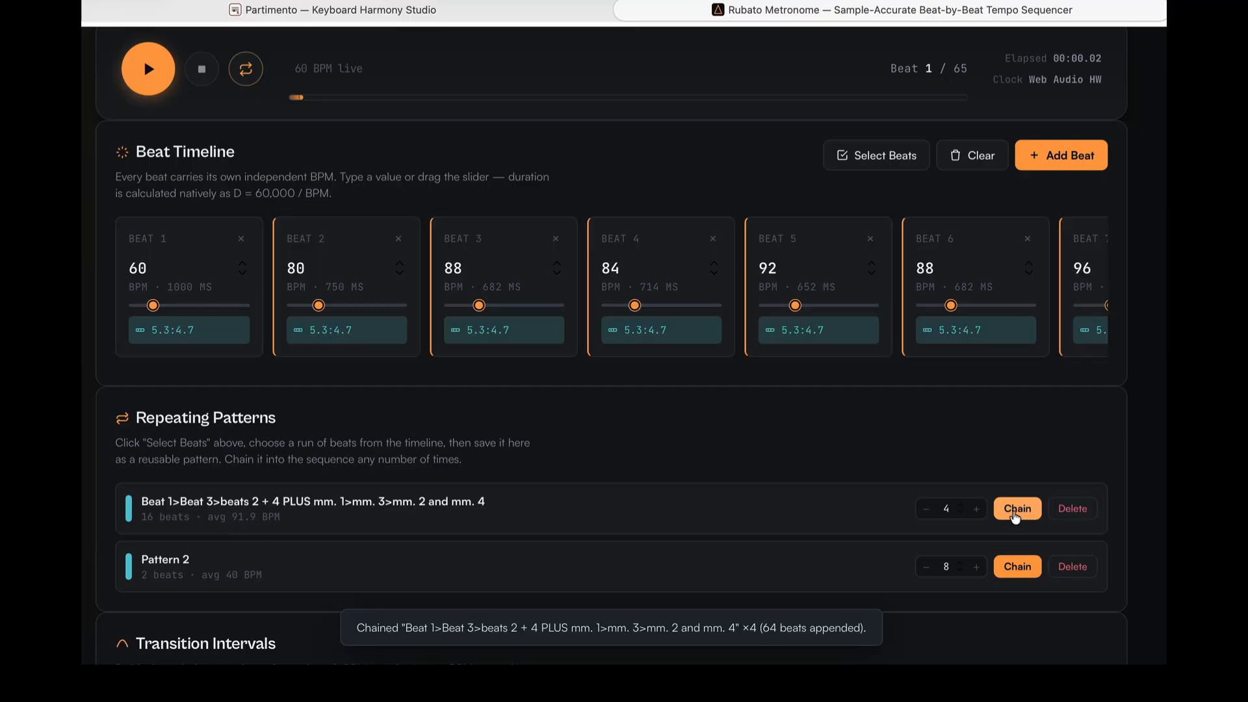
- Chain Pattern 2 into the sequence eight times after the appended beats
{"action": "scroll", "coordinate": [864, 533], "scroll_direction": "down", "scroll_amount": 1}
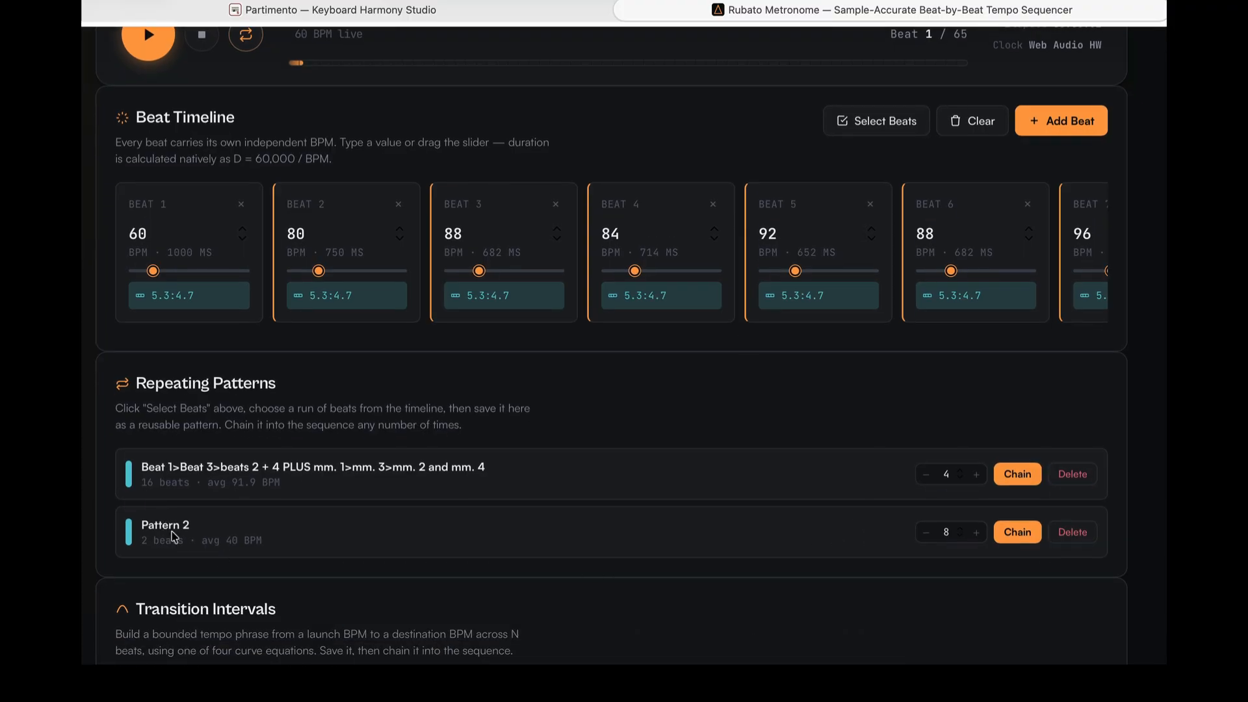
{"action": "scroll", "coordinate": [758, 223], "scroll_direction": "right", "scroll_amount": 5}
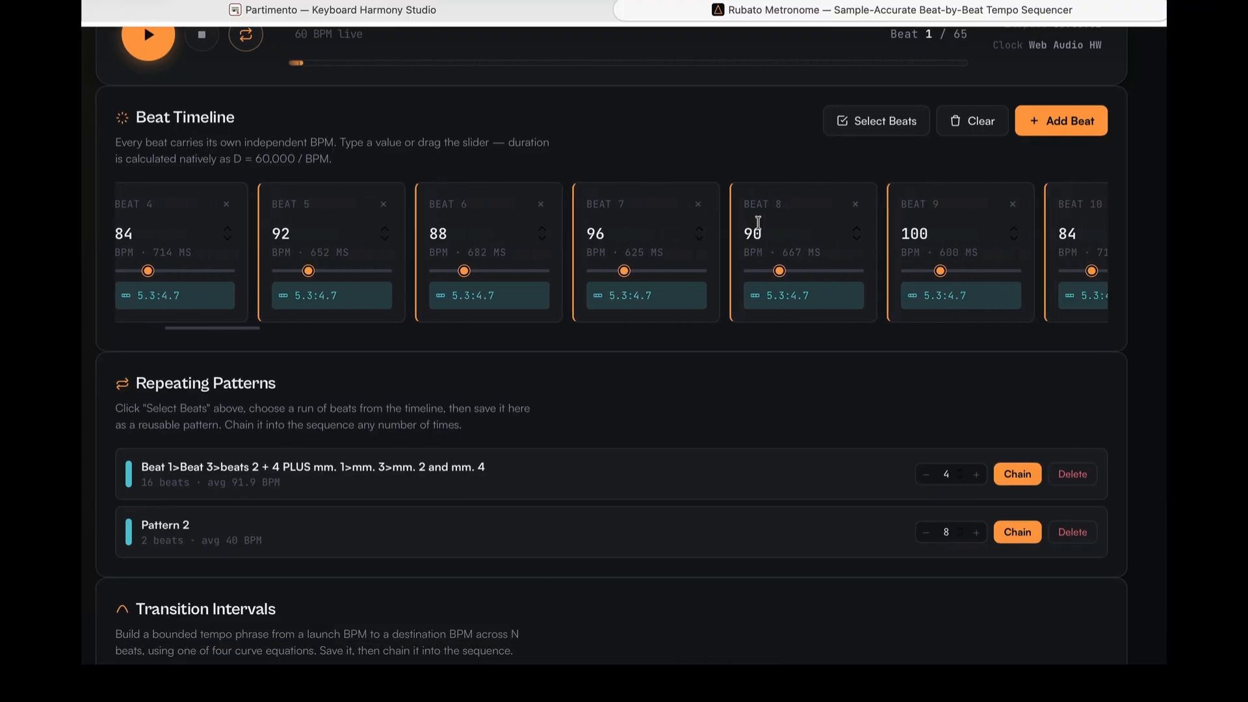
{"action": "scroll", "coordinate": [758, 223], "scroll_direction": "right", "scroll_amount": 15}
{"action": "scroll", "coordinate": [746, 223], "scroll_direction": "right", "scroll_amount": 5}
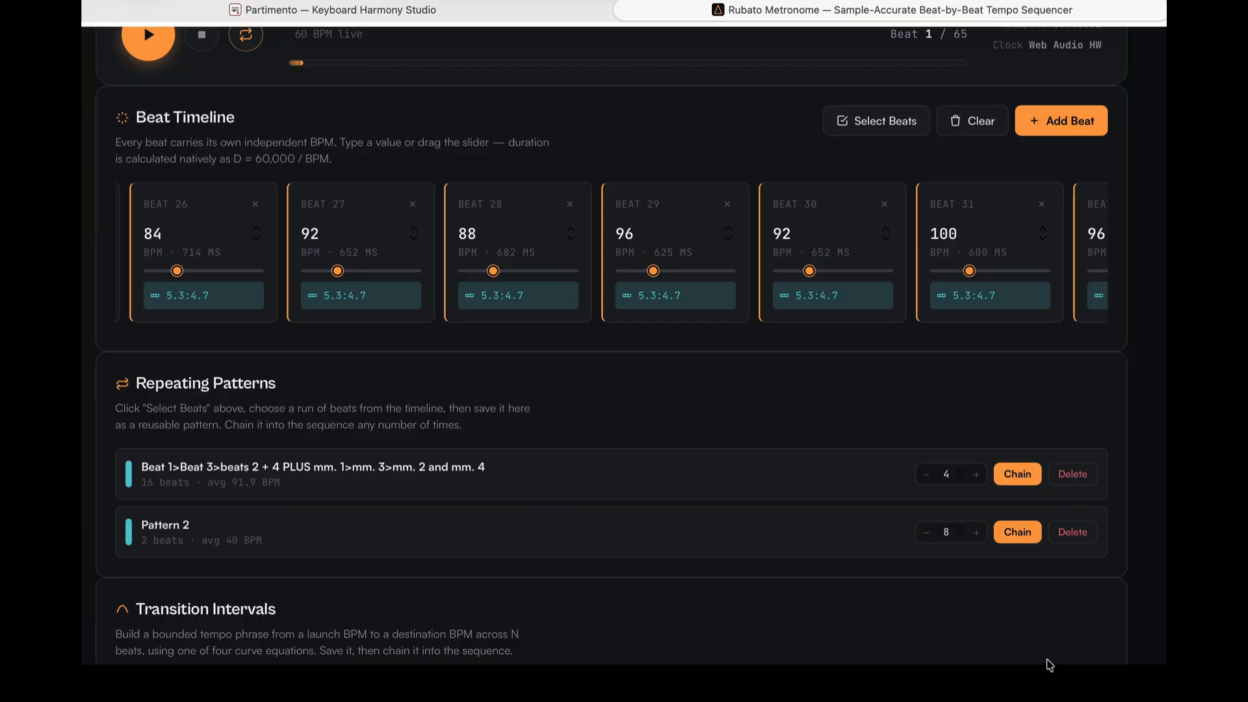
{"action": "left_click", "coordinate": [1017, 532]}
- Chain the saved Interval 1 transition (60 to 120 BPM, 8 beats) onto the end of the sequence
{"action": "scroll", "coordinate": [468, 406], "scroll_direction": "down", "scroll_amount": 10}
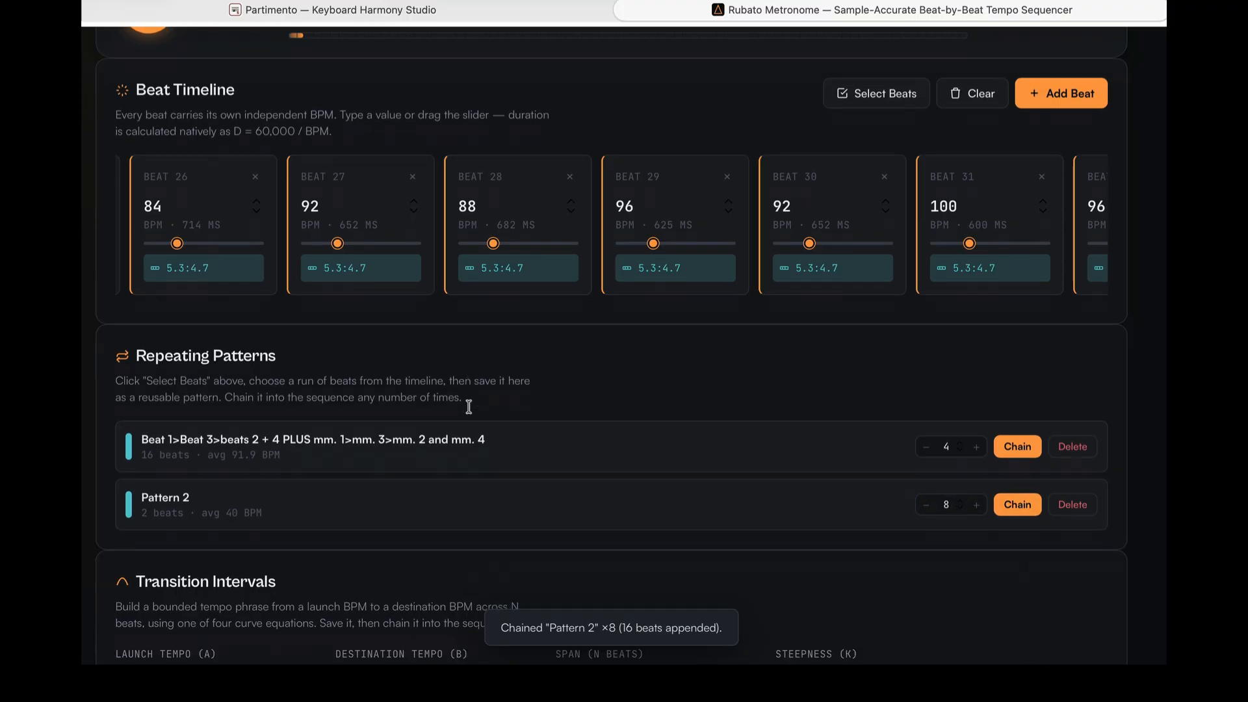
{"action": "scroll", "coordinate": [469, 406], "scroll_direction": "up", "scroll_amount": 6}
{"action": "scroll", "coordinate": [469, 406], "scroll_direction": "down", "scroll_amount": 1}
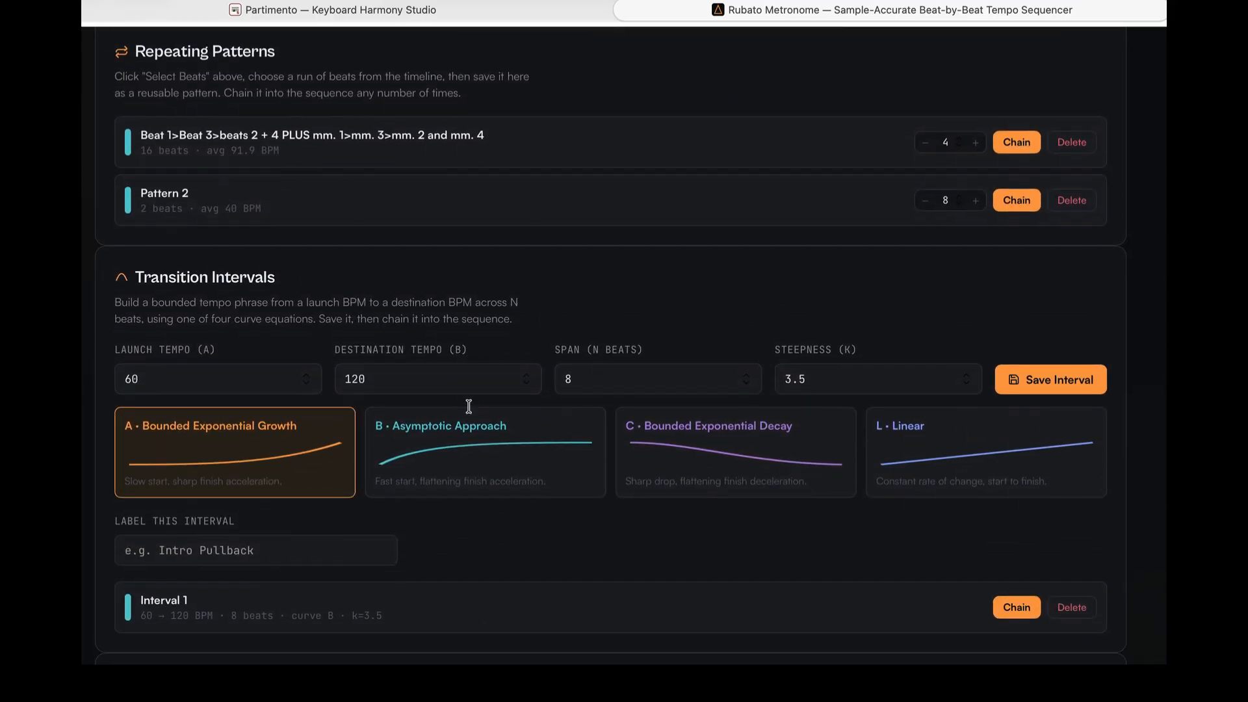
{"action": "scroll", "coordinate": [469, 410], "scroll_direction": "down", "scroll_amount": 2}
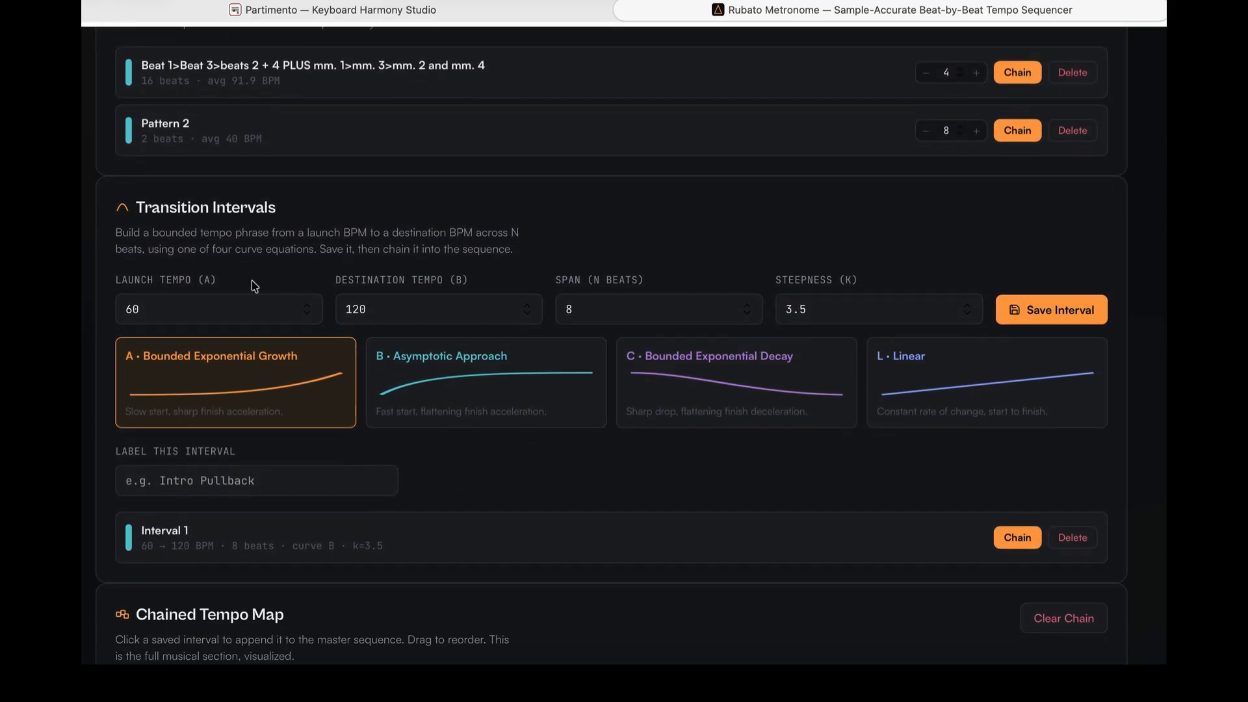
{"action": "left_click", "coordinate": [171, 306]}
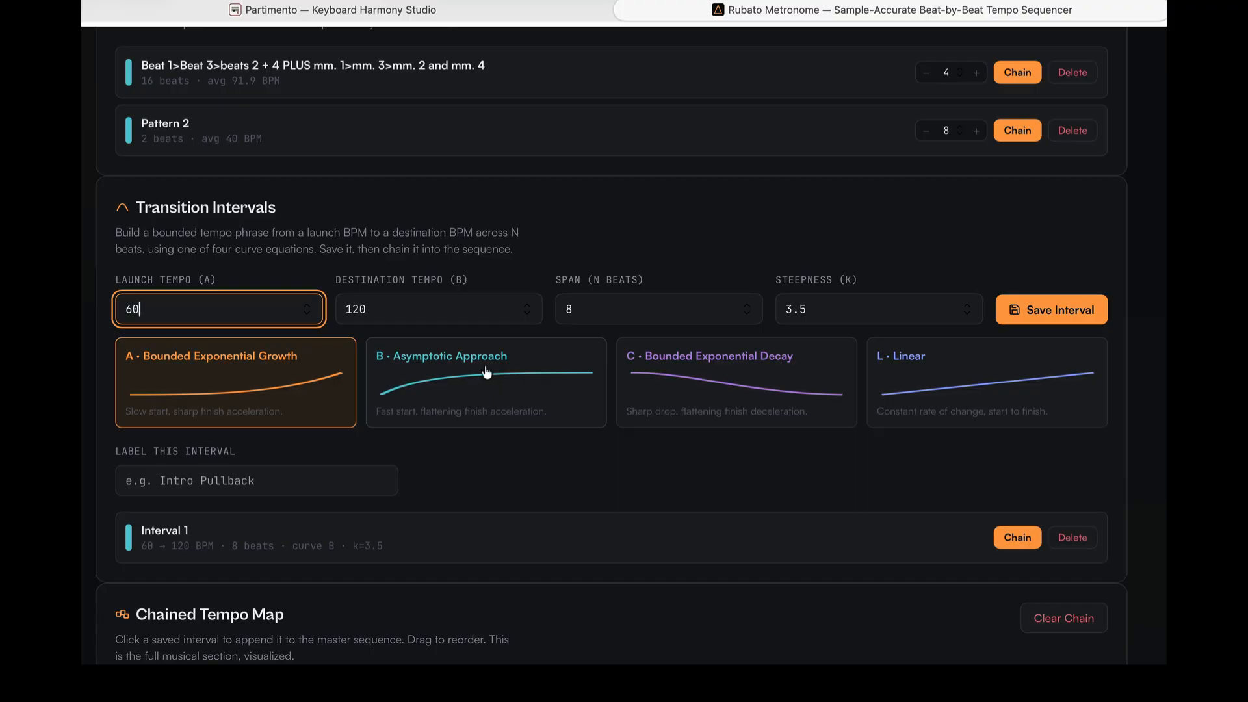
{"action": "scroll", "coordinate": [392, 476], "scroll_direction": "down", "scroll_amount": 2}
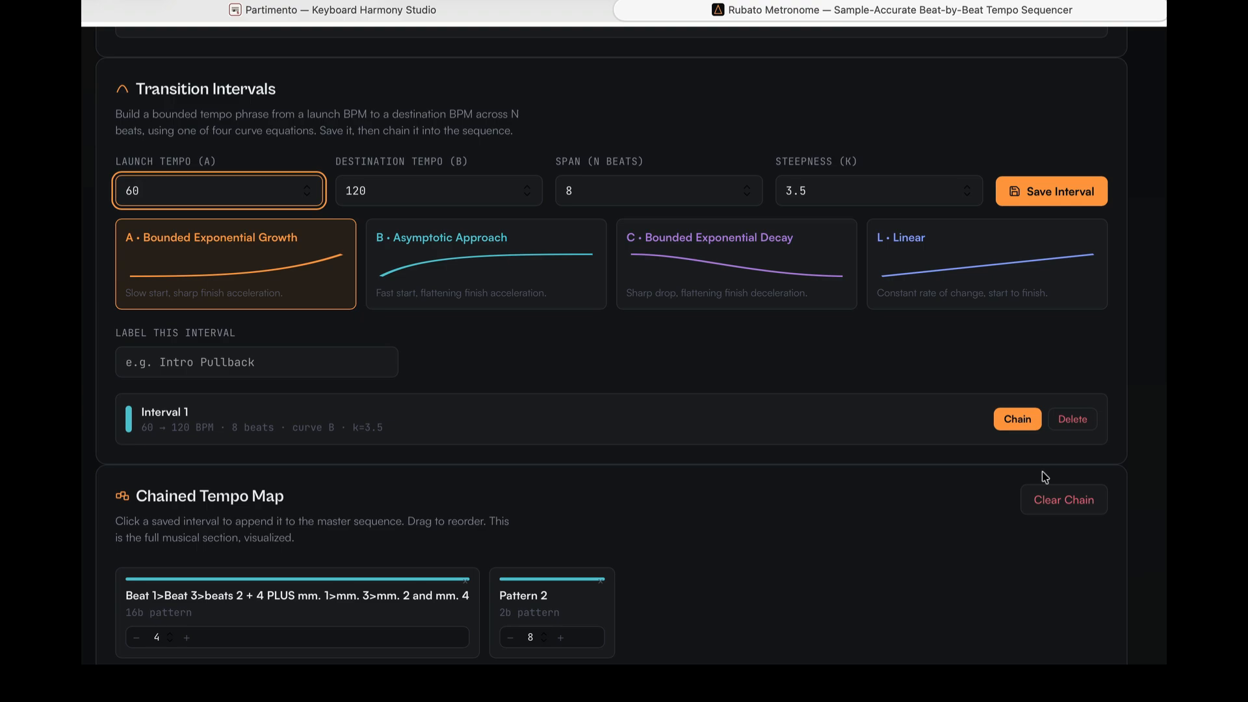
{"action": "left_click", "coordinate": [1019, 418]}
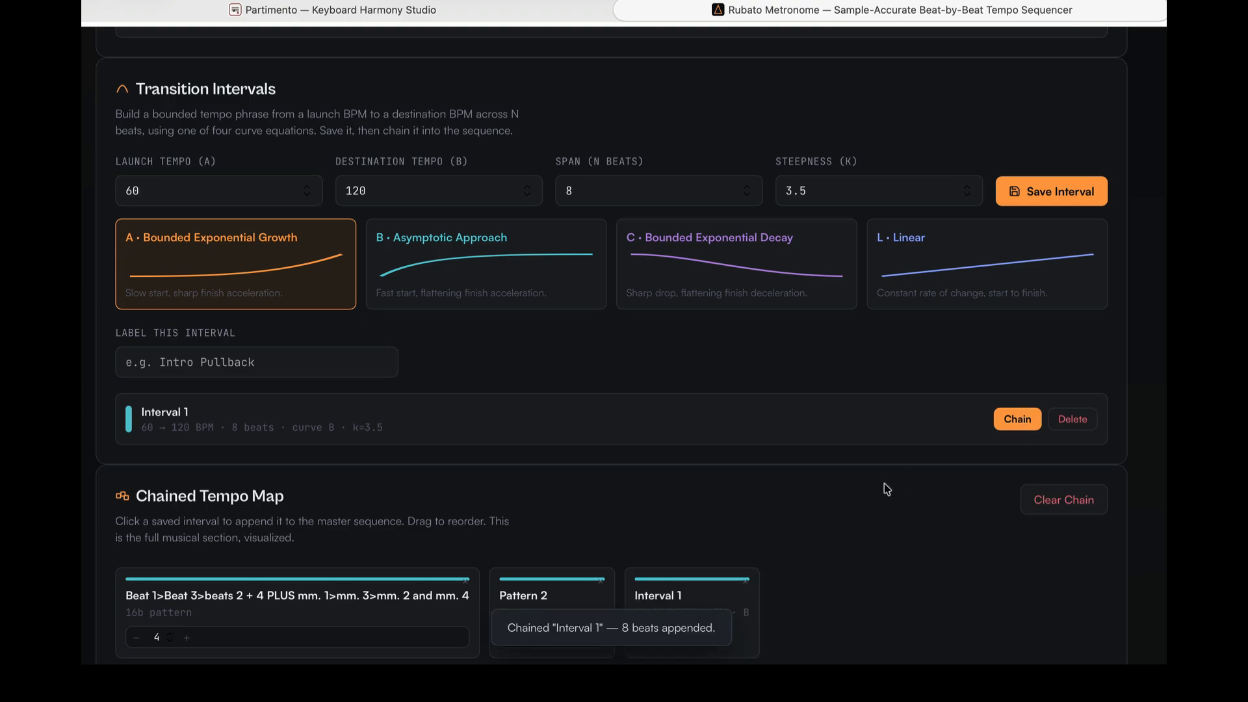
- Start playback of the full chained sequence from beat 1
{"action": "scroll", "coordinate": [884, 482], "scroll_direction": "down", "scroll_amount": 5}
{"action": "scroll", "coordinate": [888, 505], "scroll_direction": "down", "scroll_amount": 1}
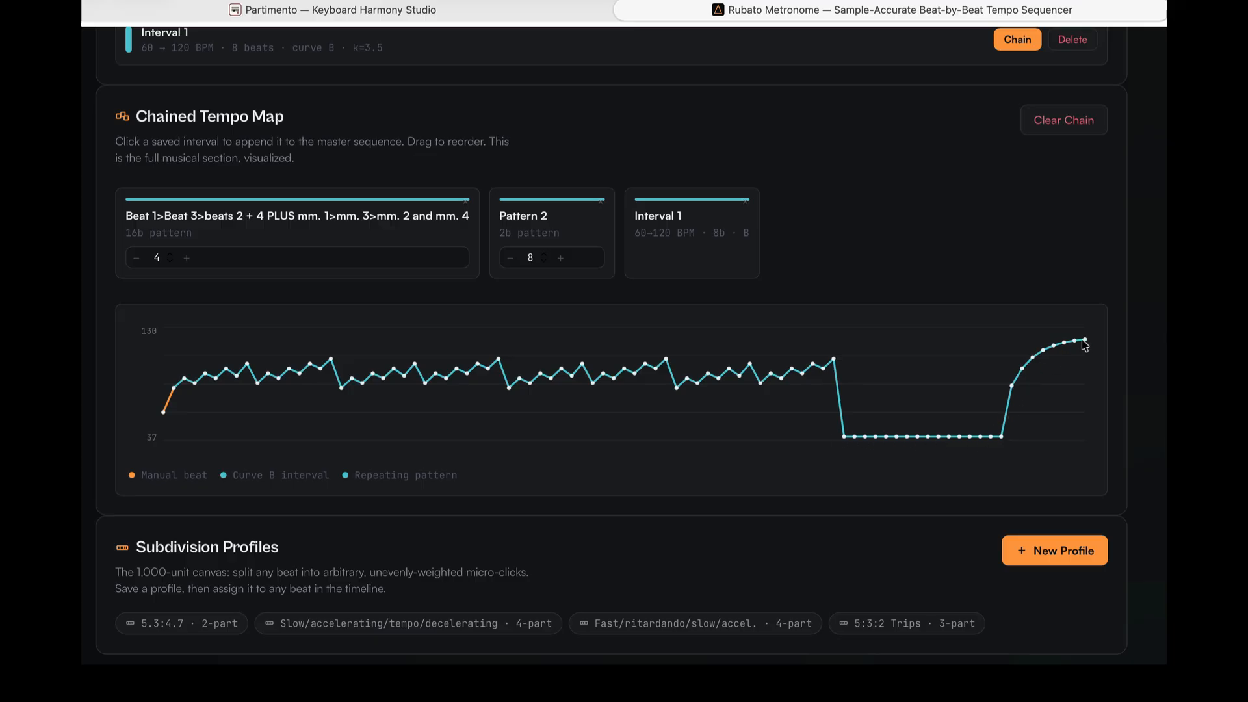
{"action": "scroll", "coordinate": [1006, 445], "scroll_direction": "up", "scroll_amount": 5}
{"action": "scroll", "coordinate": [1006, 442], "scroll_direction": "up", "scroll_amount": 1}
{"action": "scroll", "coordinate": [1006, 442], "scroll_direction": "down", "scroll_amount": 3}
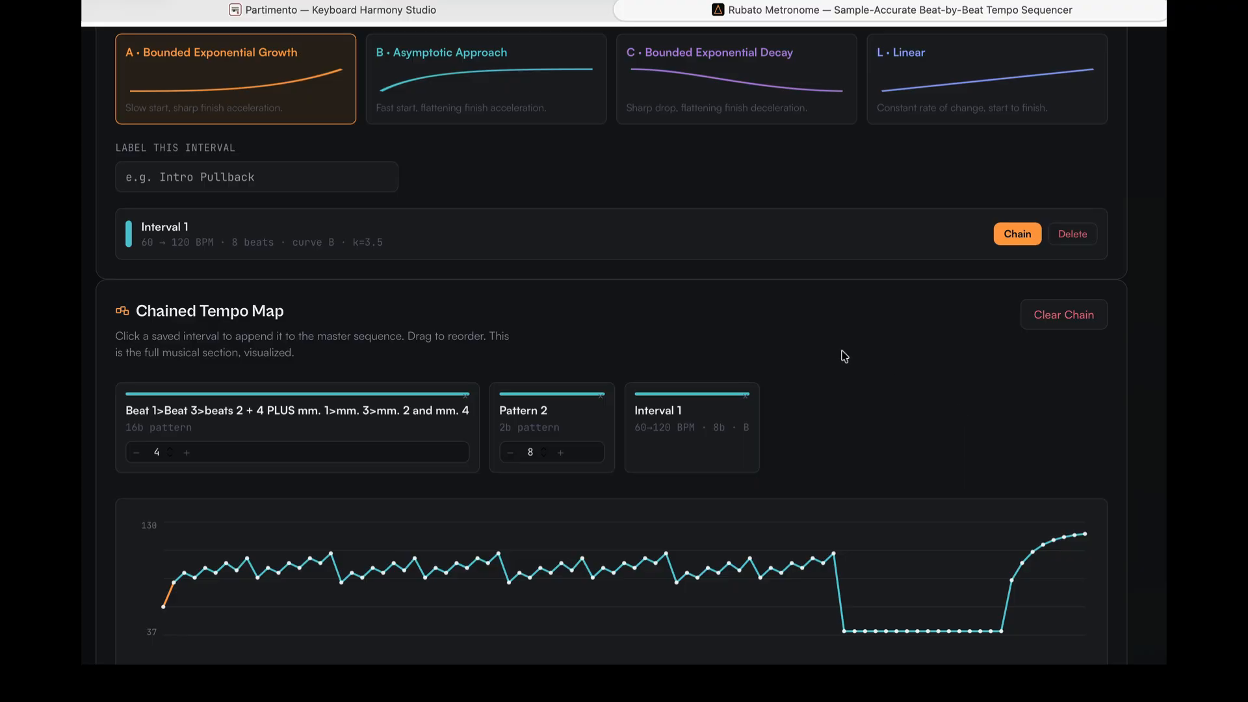
{"action": "scroll", "coordinate": [785, 284], "scroll_direction": "up", "scroll_amount": 20}
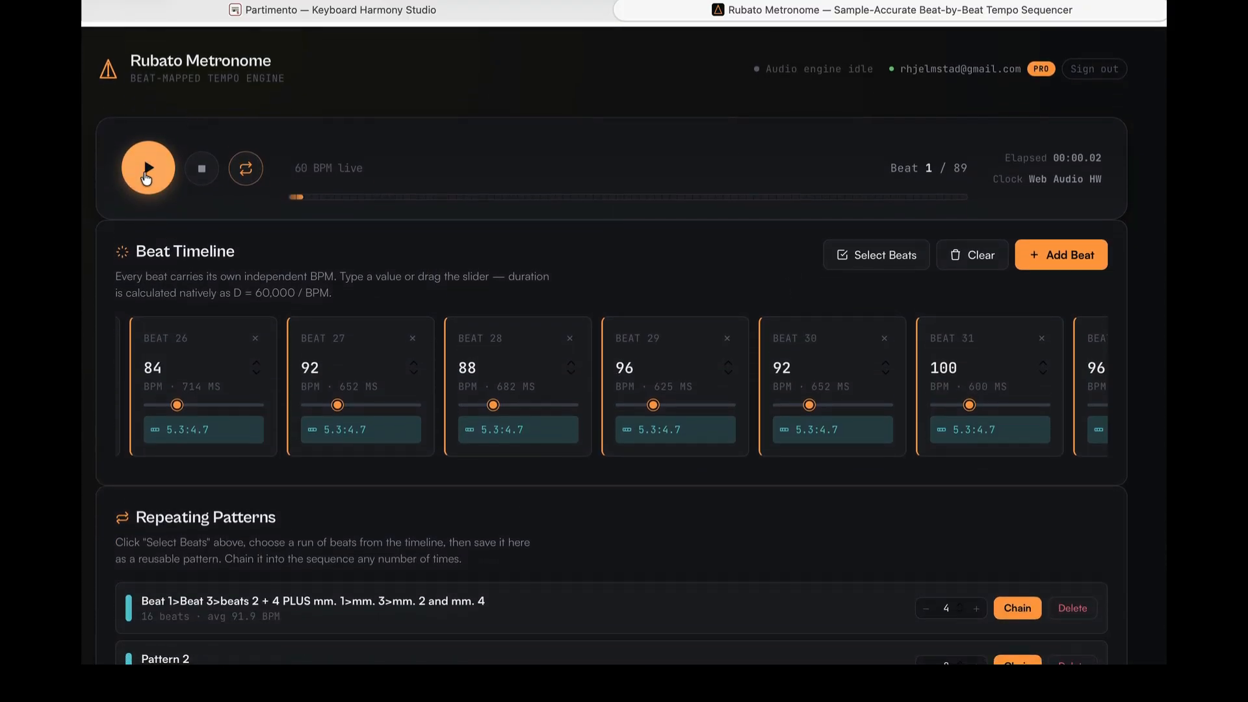
{"action": "left_click", "coordinate": [143, 179]}
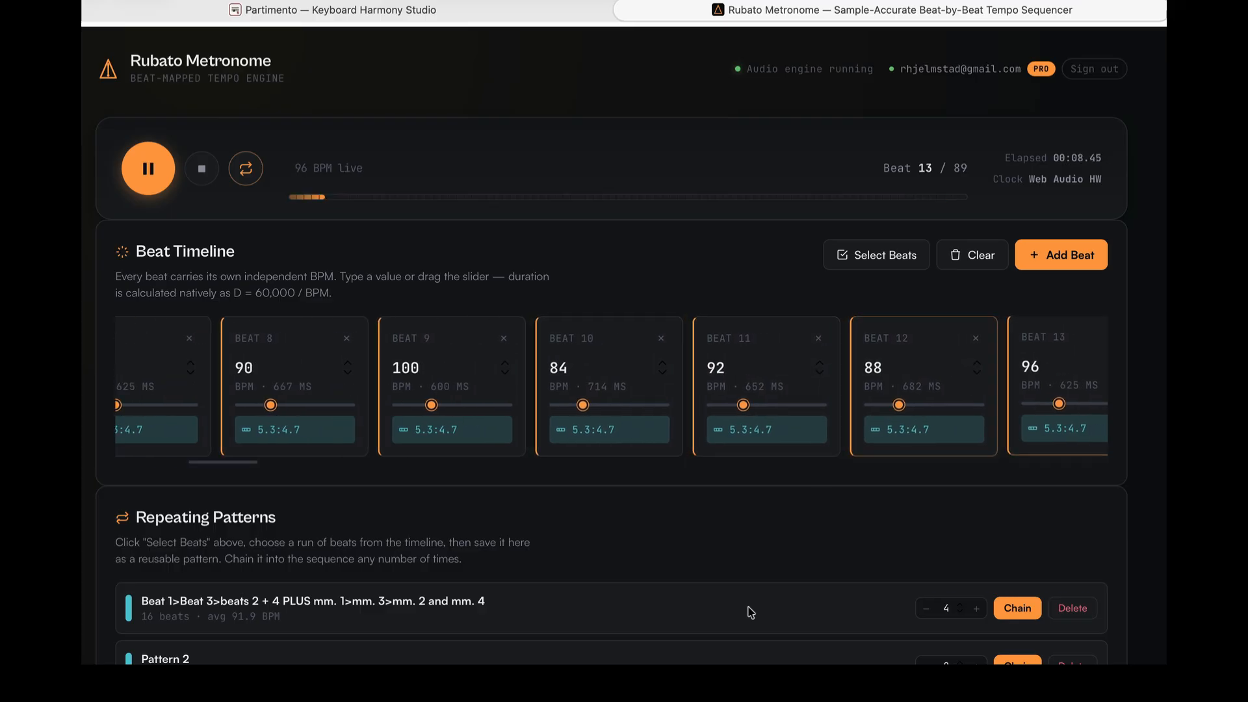
- Pause playback of the chained sequence
{"action": "scroll", "coordinate": [751, 612], "scroll_direction": "down", "scroll_amount": 1}
{"action": "scroll", "coordinate": [751, 613], "scroll_direction": "down", "scroll_amount": 10}
{"action": "scroll", "coordinate": [751, 612], "scroll_direction": "up", "scroll_amount": 7}
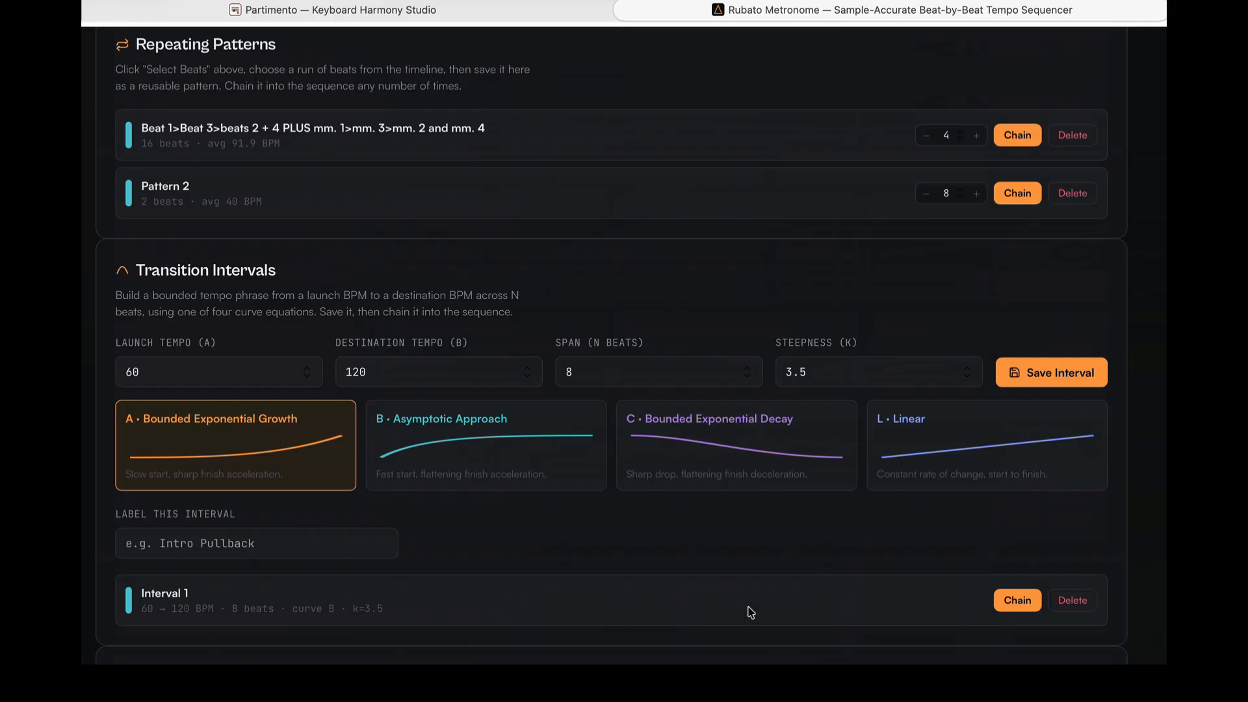
{"action": "scroll", "coordinate": [750, 612], "scroll_direction": "down", "scroll_amount": 10}
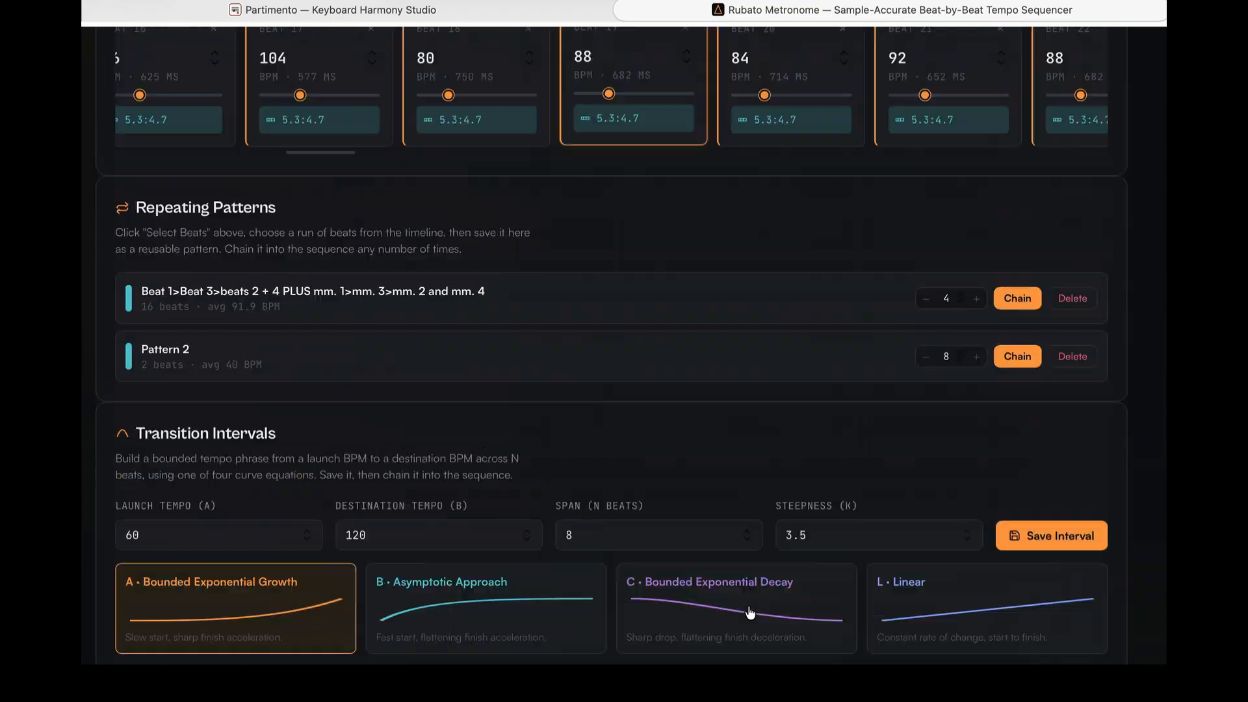
{"action": "scroll", "coordinate": [751, 612], "scroll_direction": "up", "scroll_amount": 10}
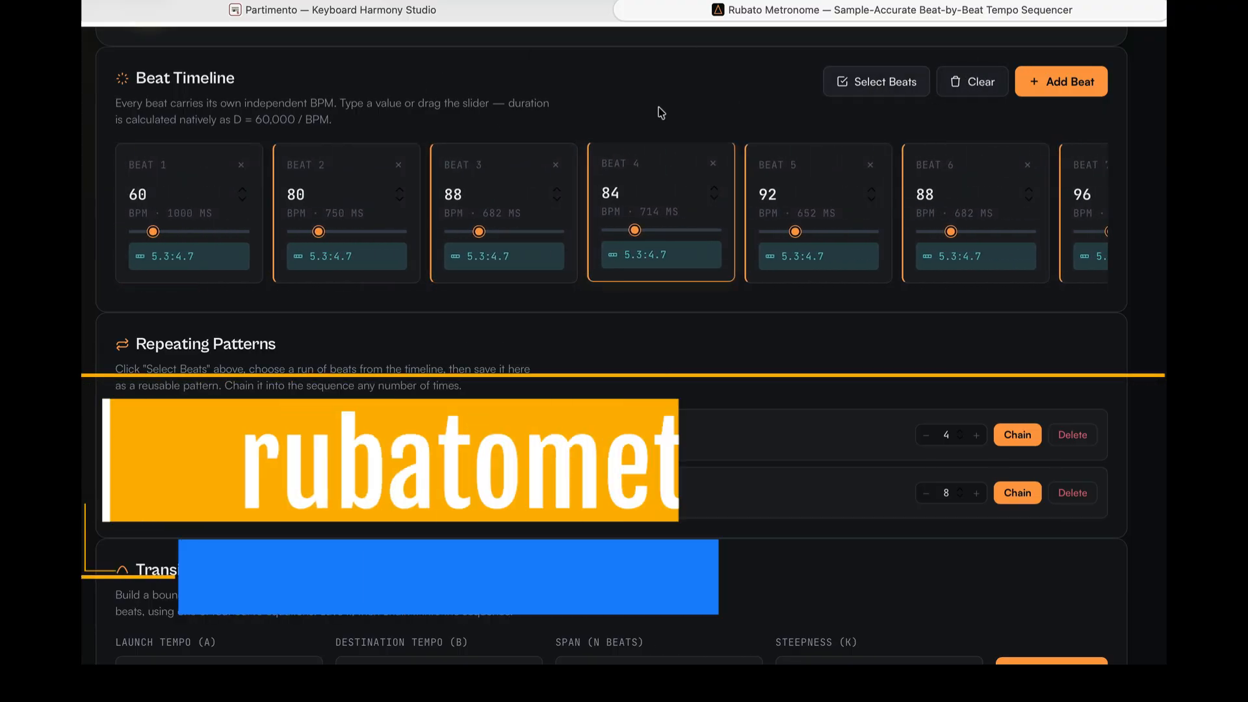
{"action": "scroll", "coordinate": [441, 157], "scroll_direction": "up", "scroll_amount": 3}
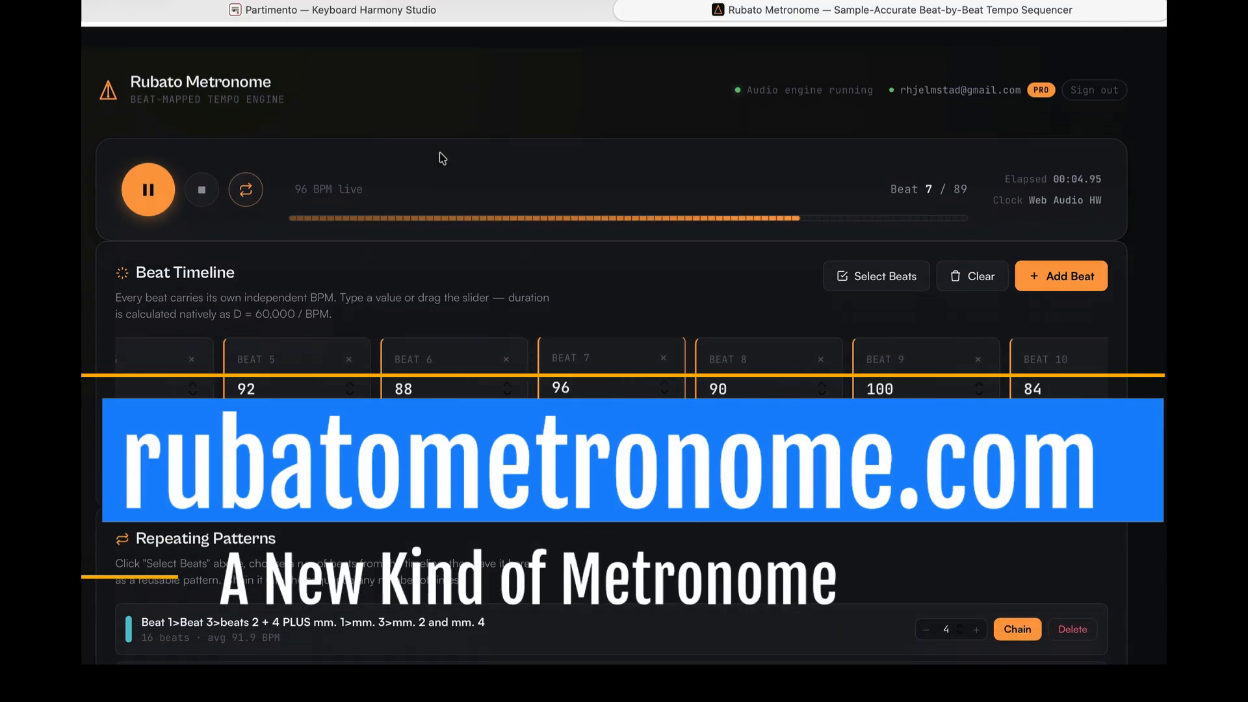
{"action": "left_click", "coordinate": [158, 189]}
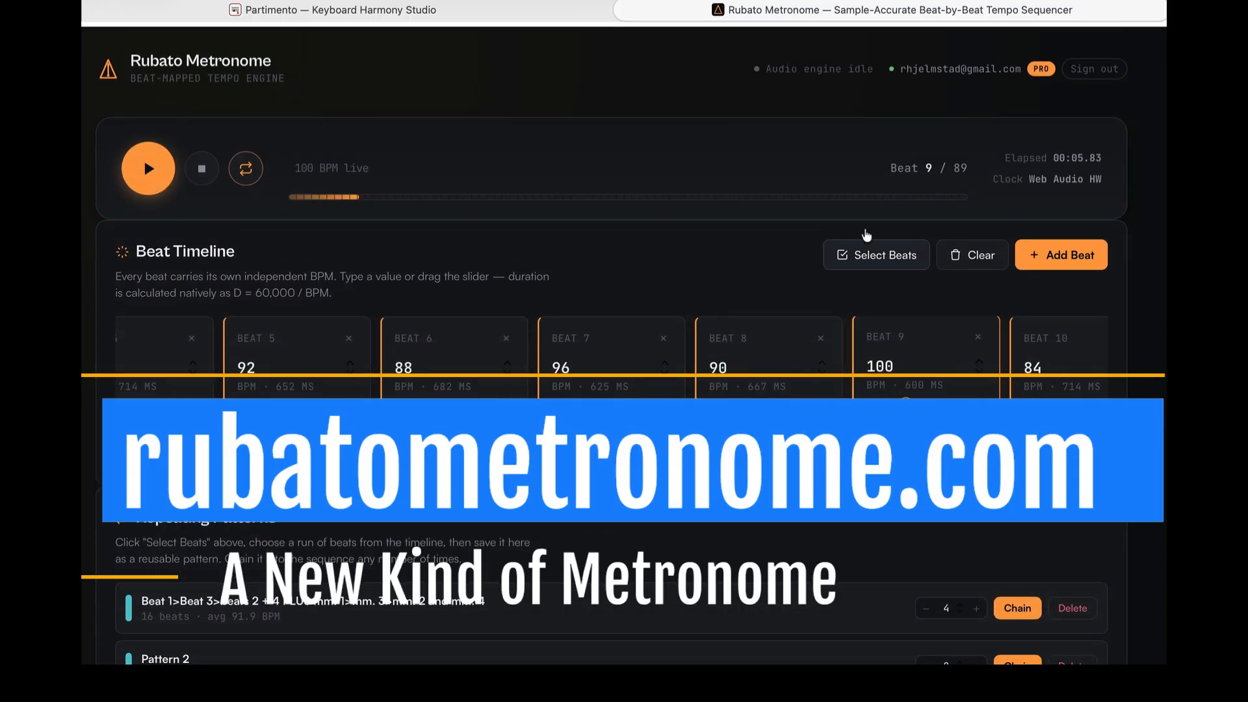